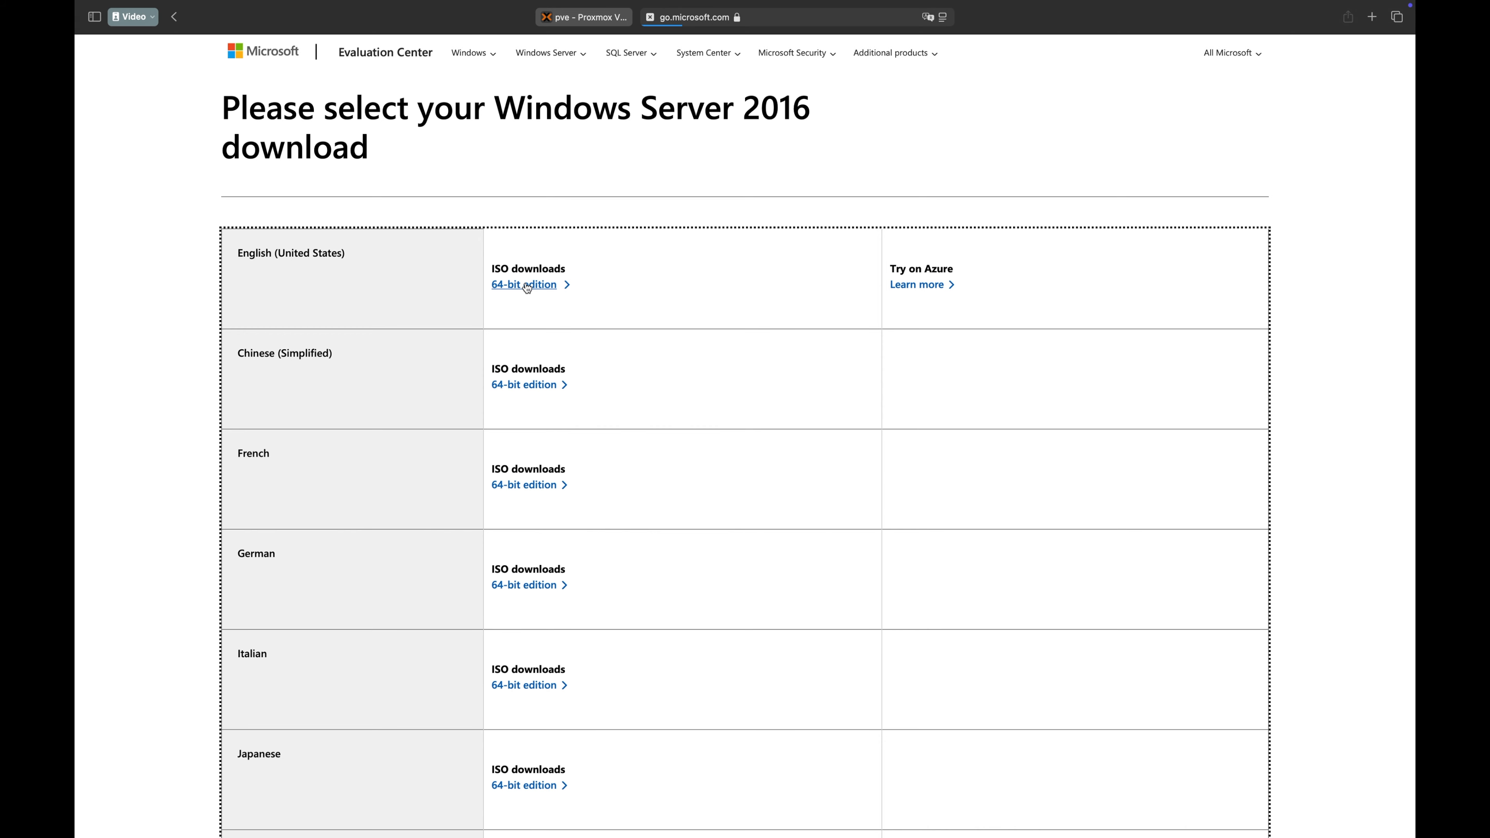
Start downloading the English (United States) 64-bit Windows Server 2016 ISO and stop the download.
{"action": "left_click", "coordinate": [528, 287]}
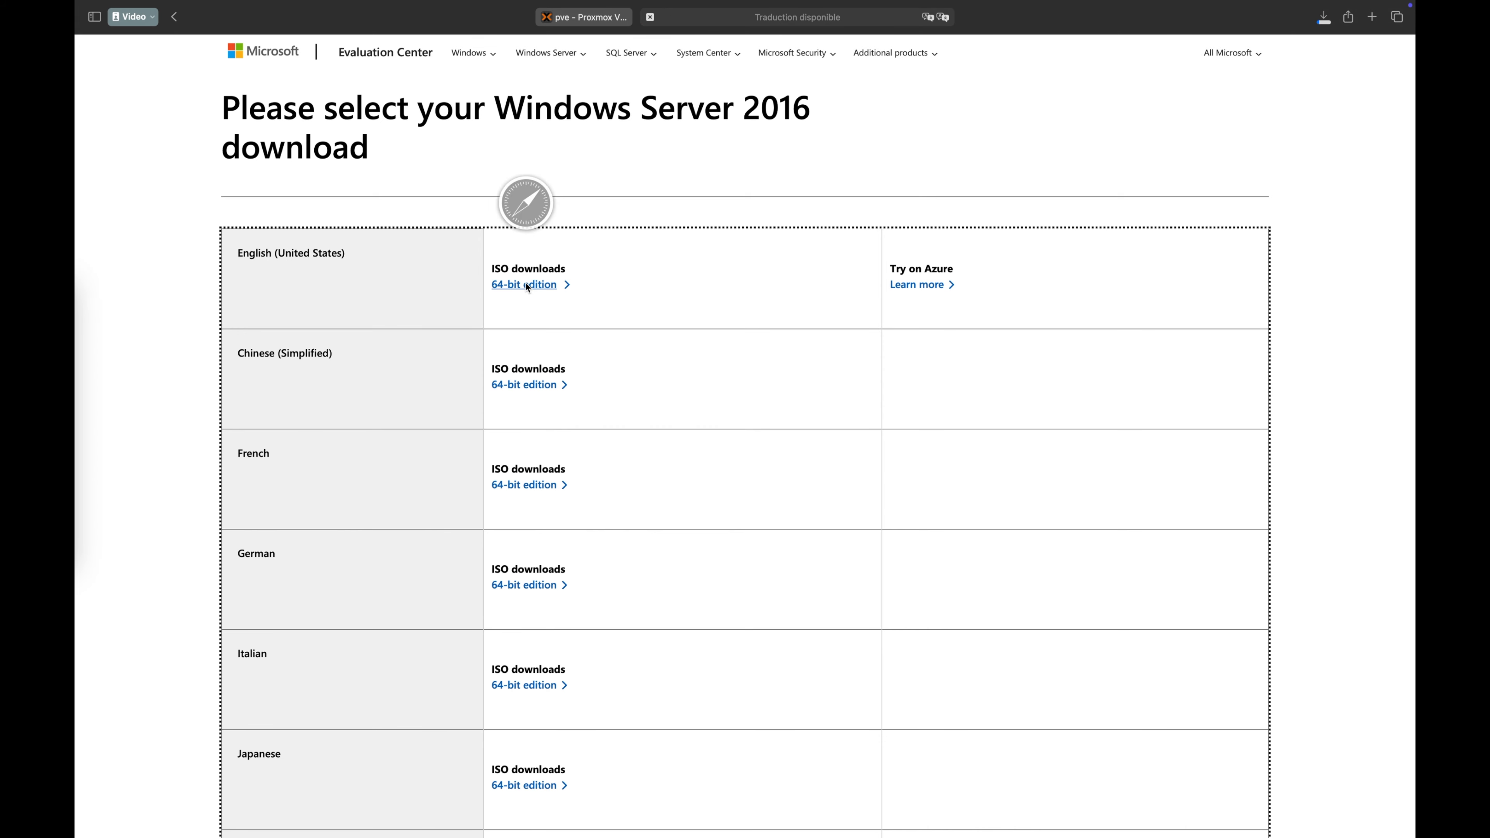
{"action": "left_click", "coordinate": [1325, 15]}
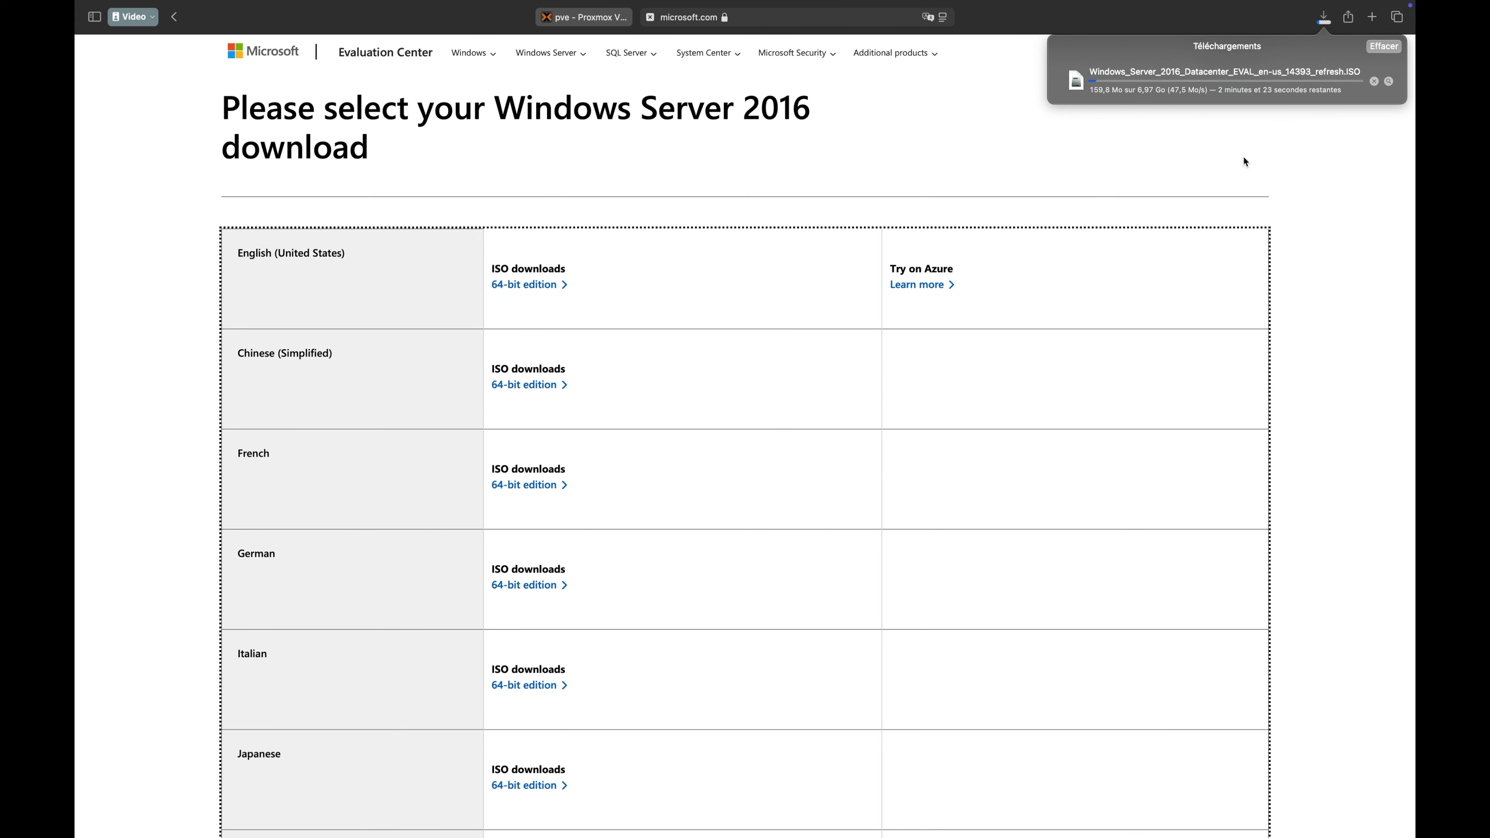
{"action": "left_click", "coordinate": [1368, 83]}
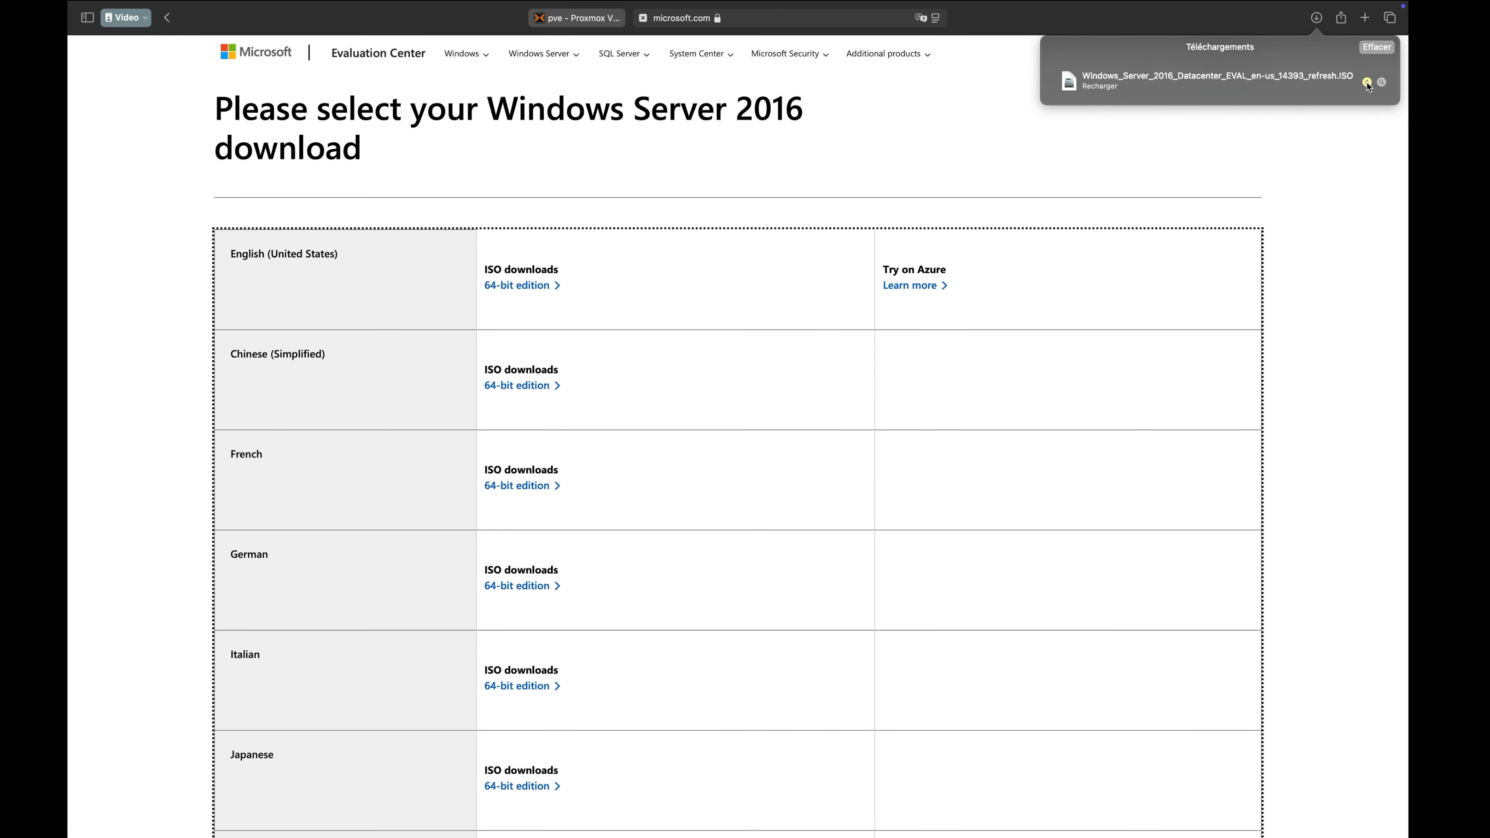
{"action": "left_click", "coordinate": [1323, 135]}
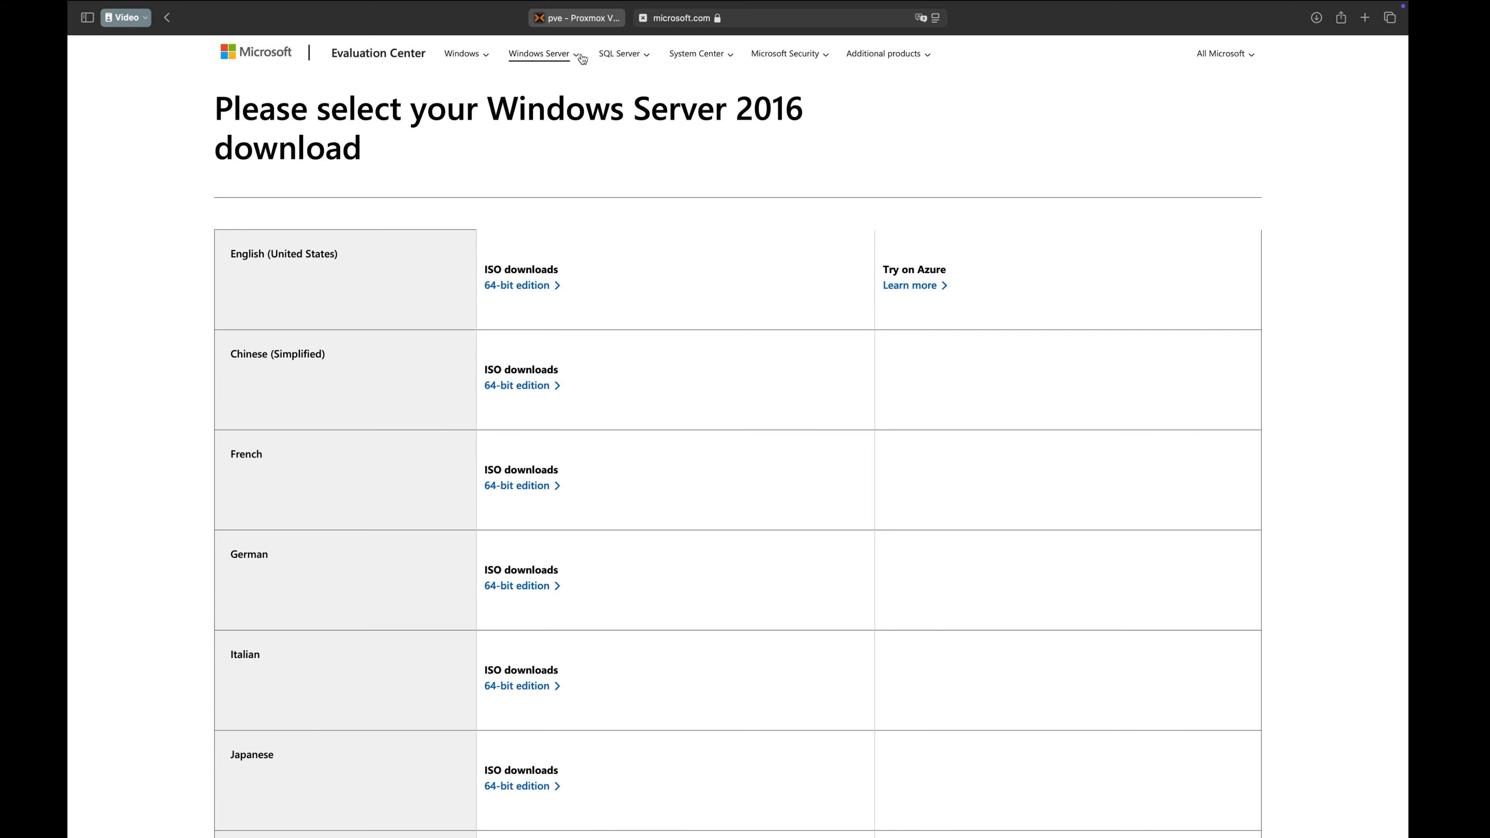
Switch to the Proxmox web interface and display the ISO images of the local (pve) storage.
{"action": "left_click", "coordinate": [569, 18]}
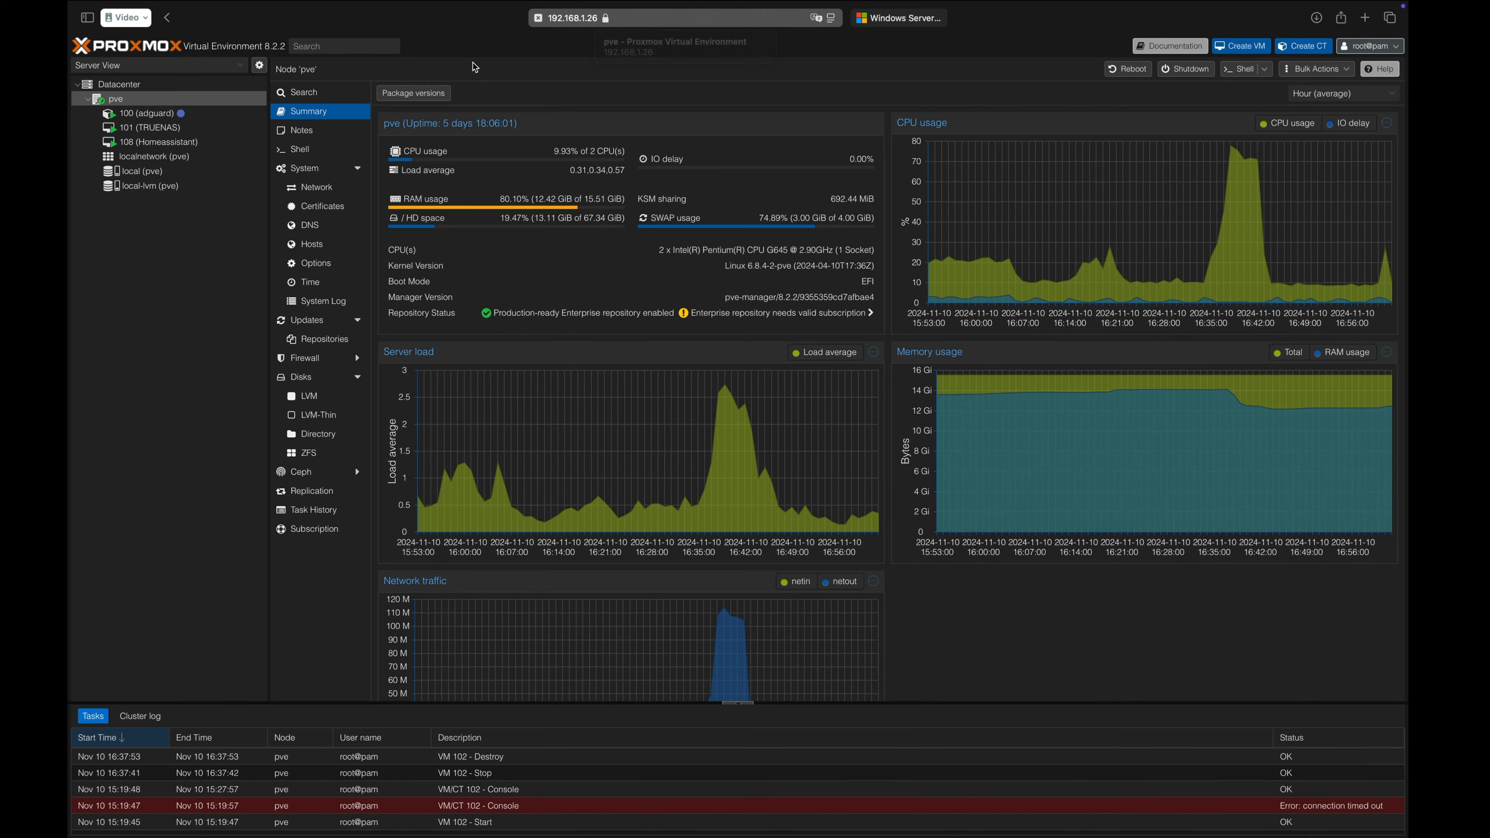
{"action": "left_click", "coordinate": [164, 171]}
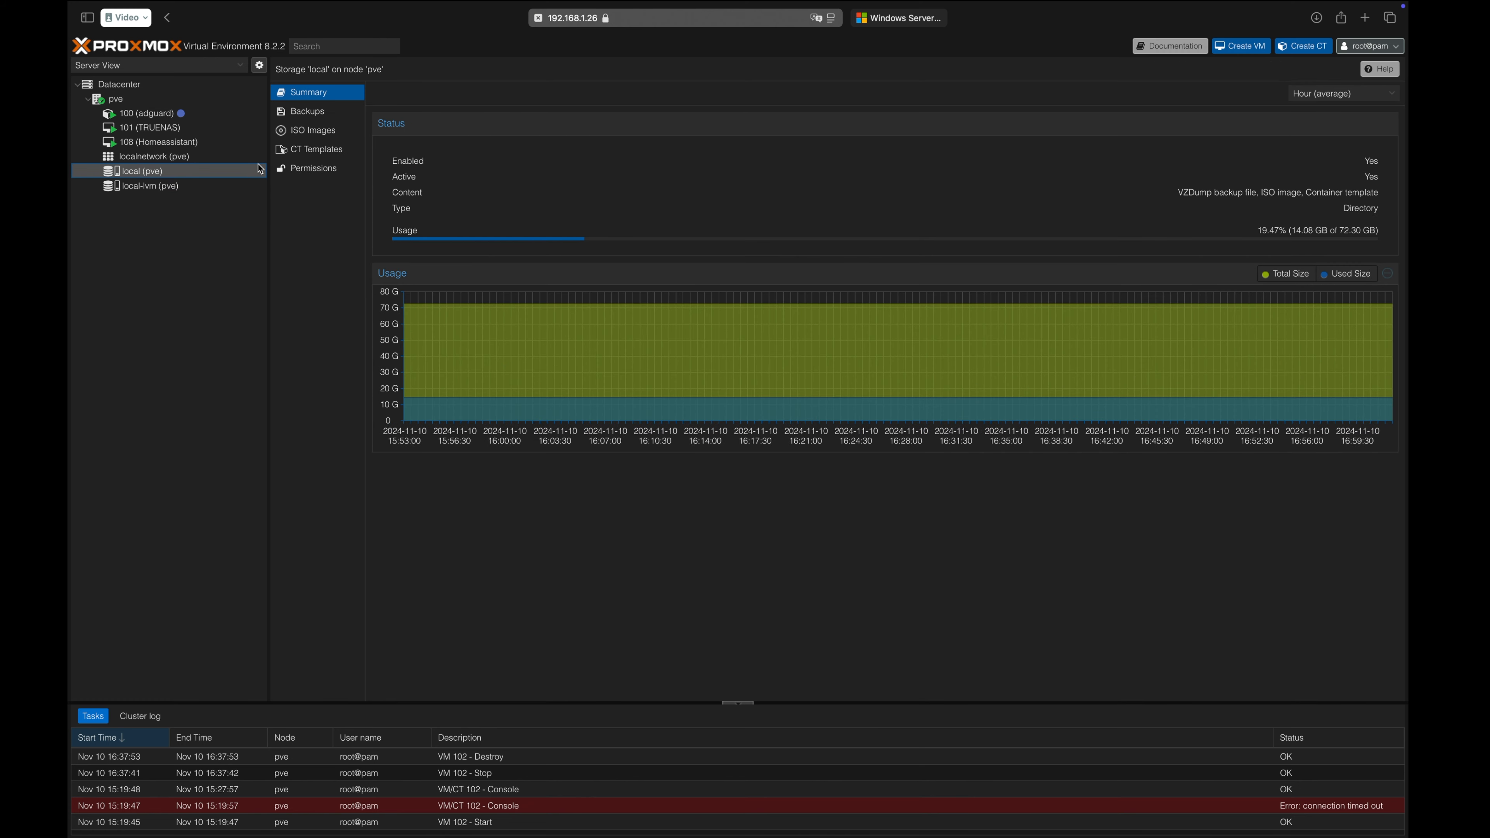
{"action": "left_click", "coordinate": [285, 133]}
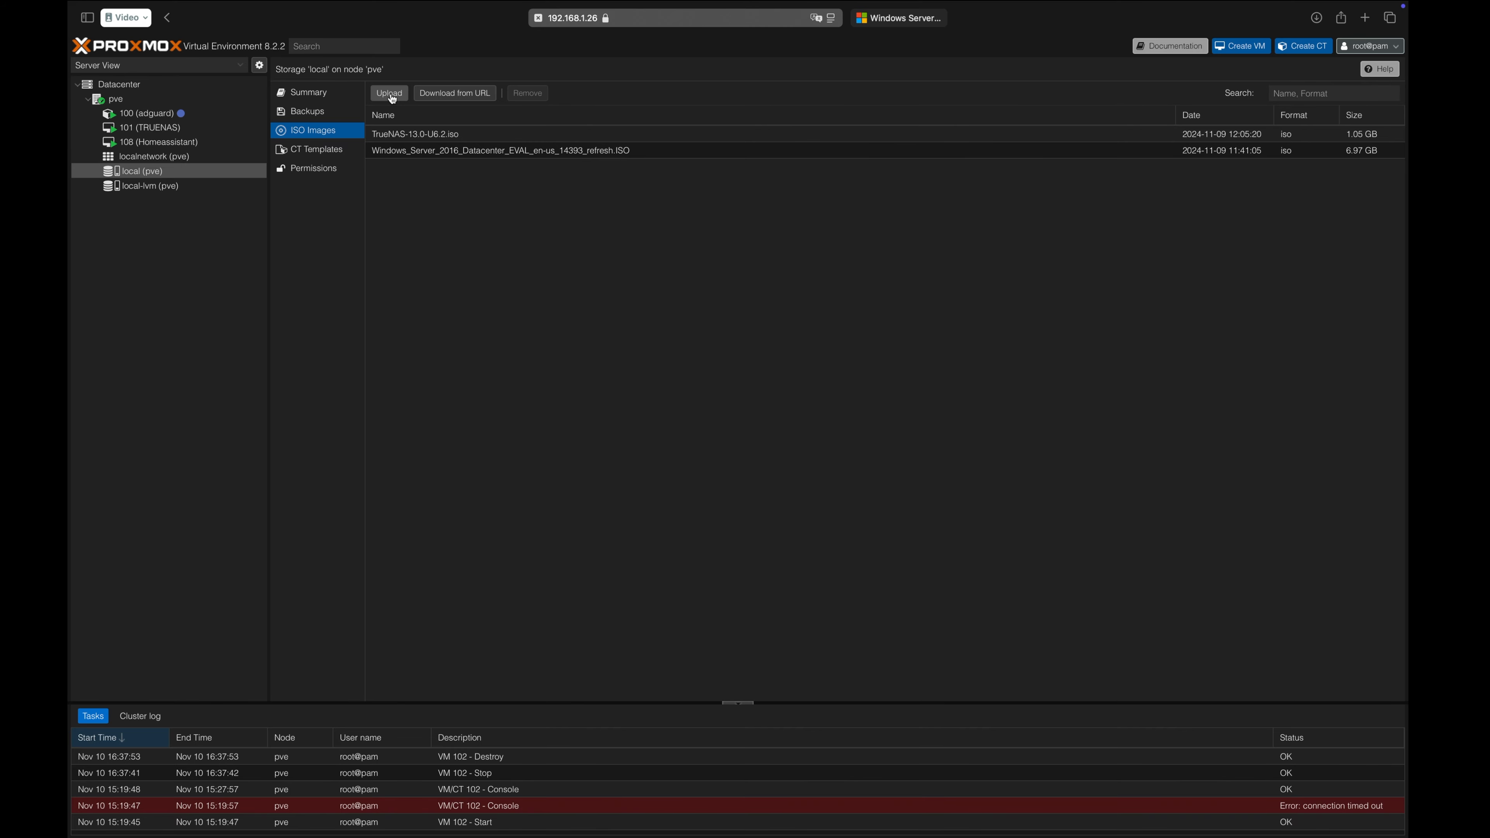
Start uploading Windows_Server_2016_Datacenter_EVAL_en-us_14393_refresh.ISO from the Téléchargements folder to the local storage and abort the upload.
{"action": "left_click", "coordinate": [390, 94]}
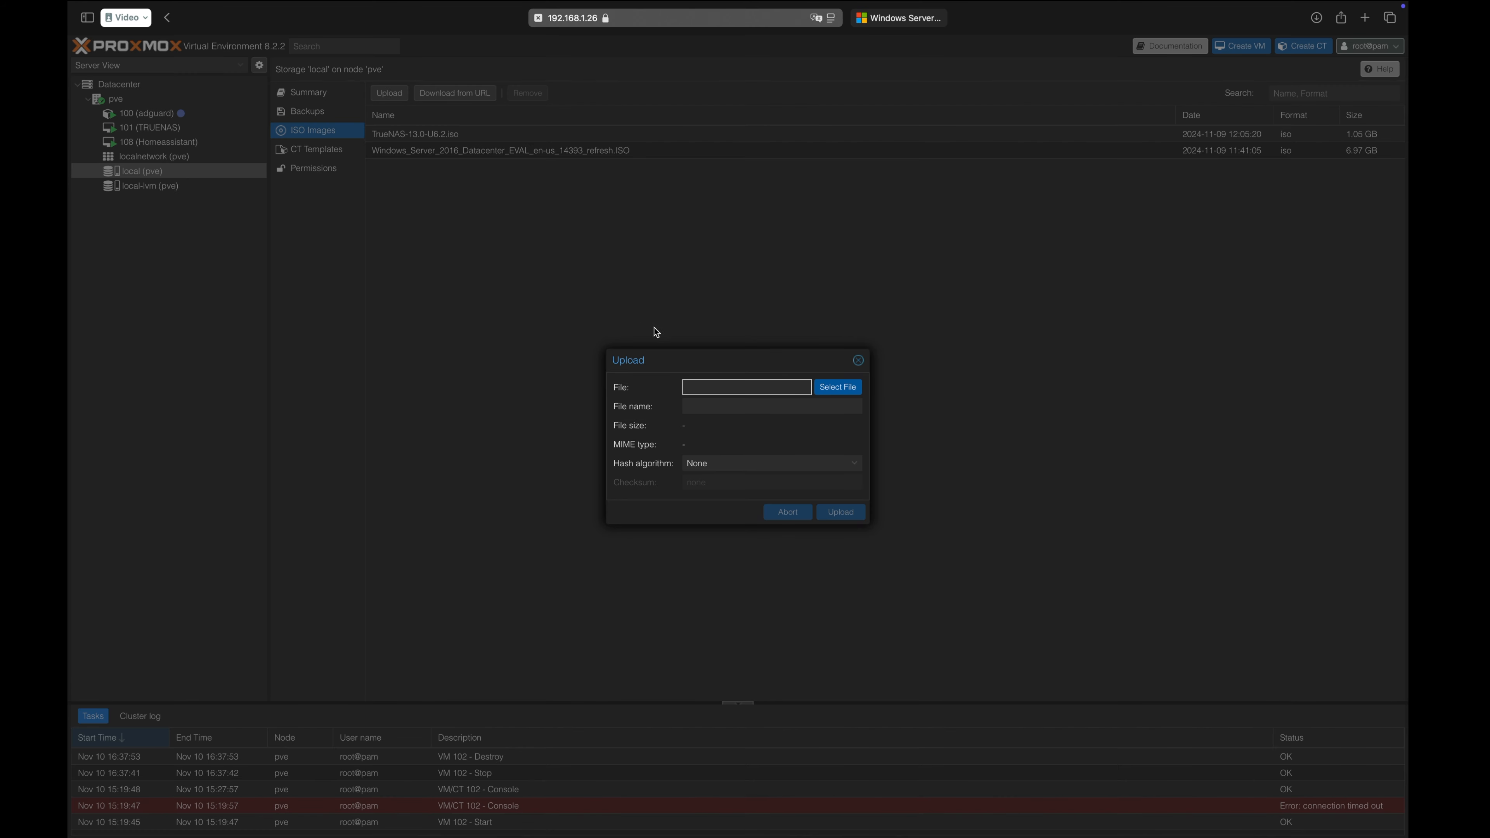
{"action": "left_click", "coordinate": [842, 388]}
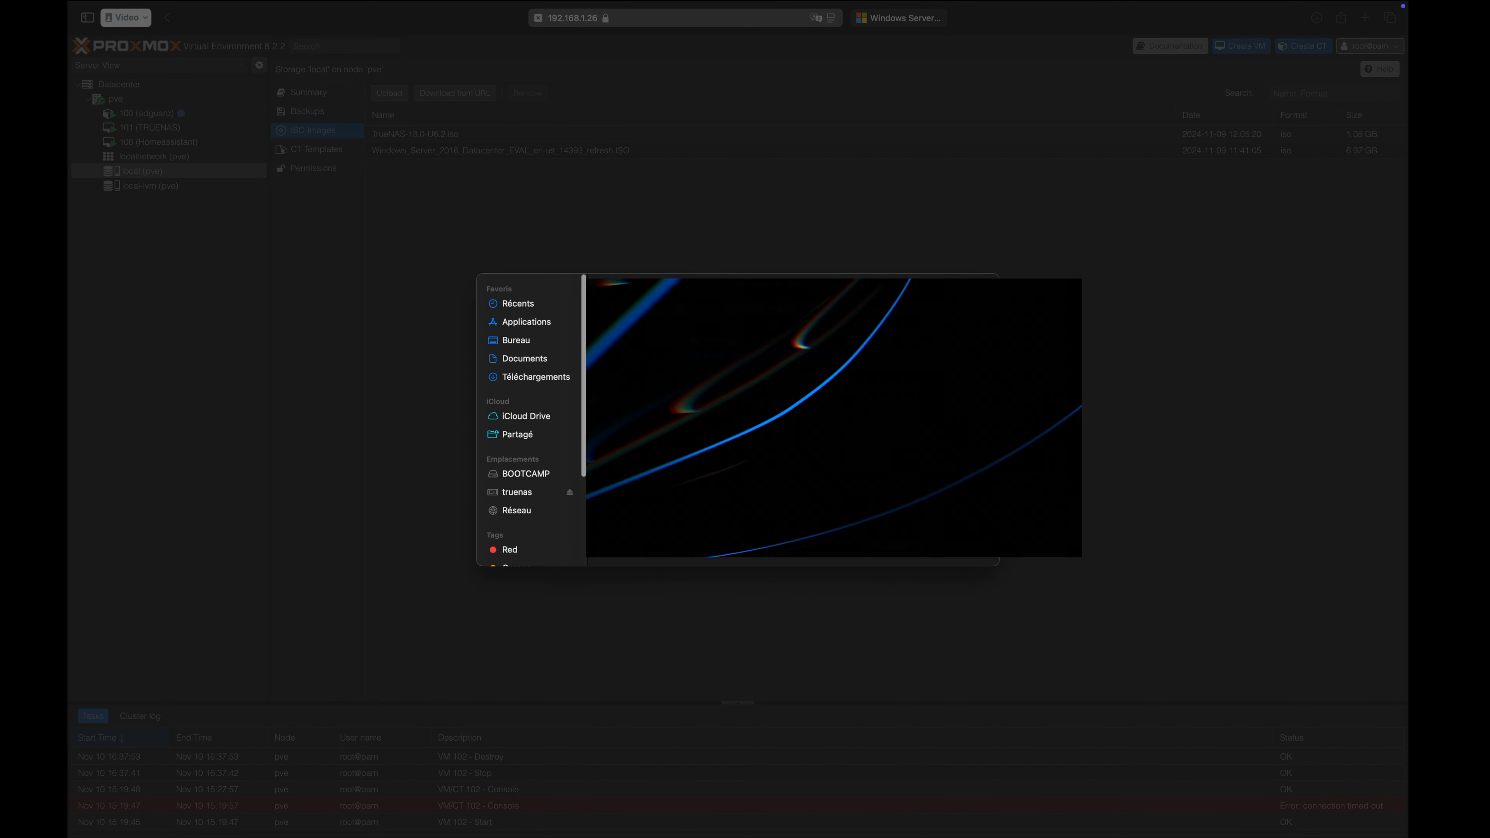
{"action": "left_click", "coordinate": [540, 381]}
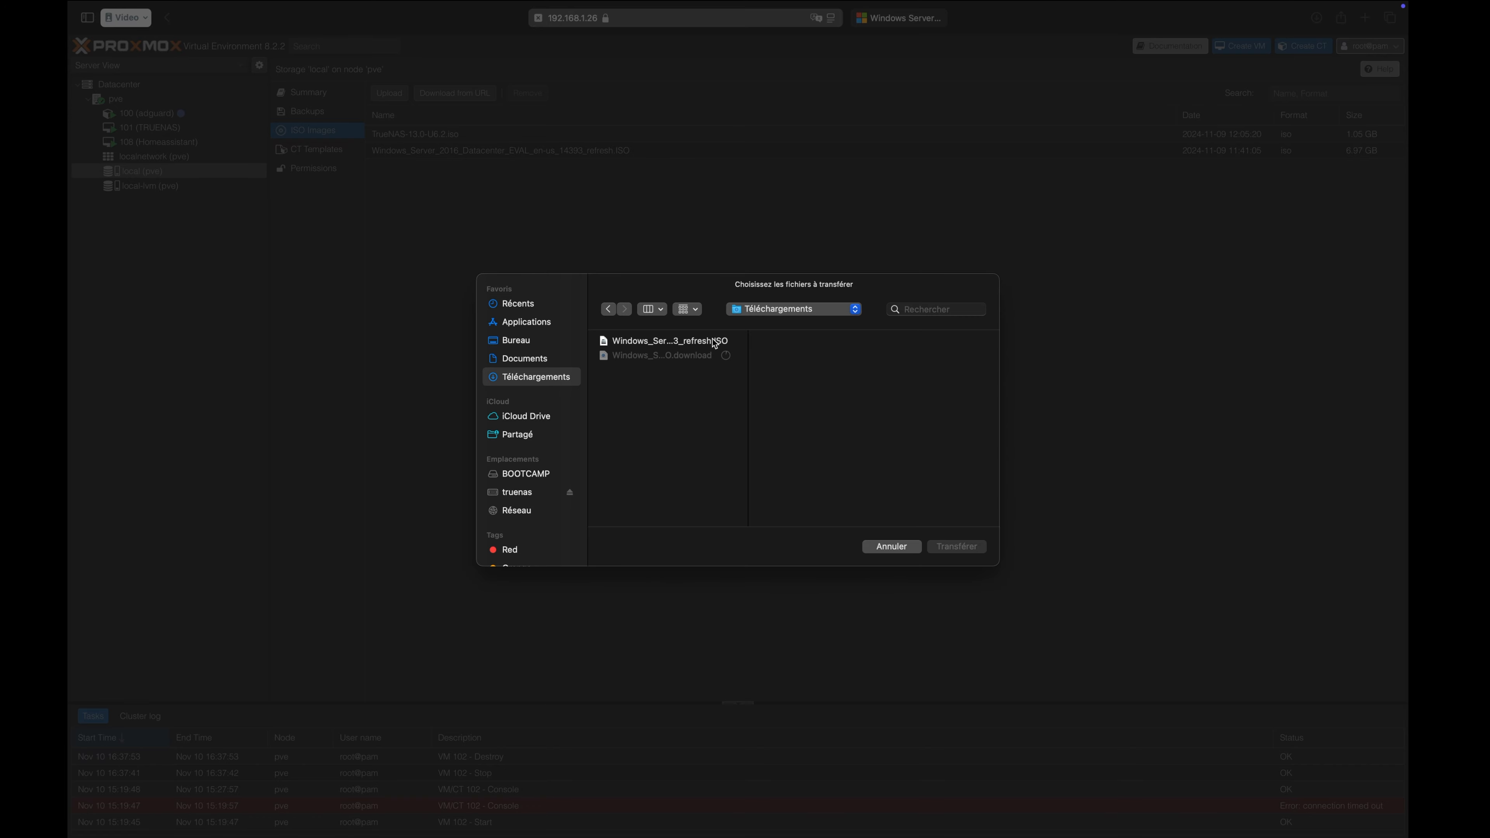
{"action": "left_click", "coordinate": [714, 344]}
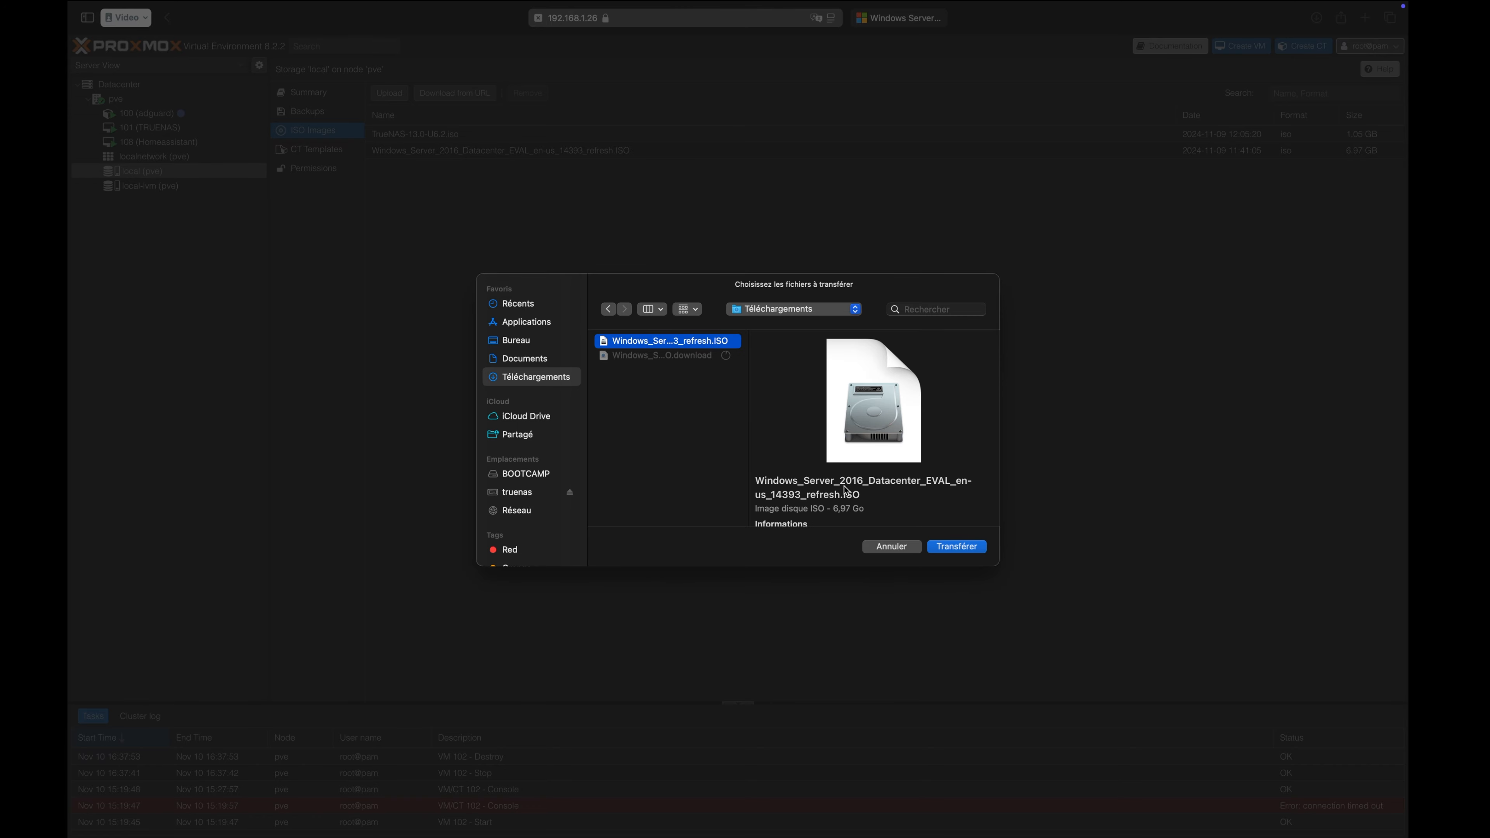
{"action": "left_click", "coordinate": [946, 551]}
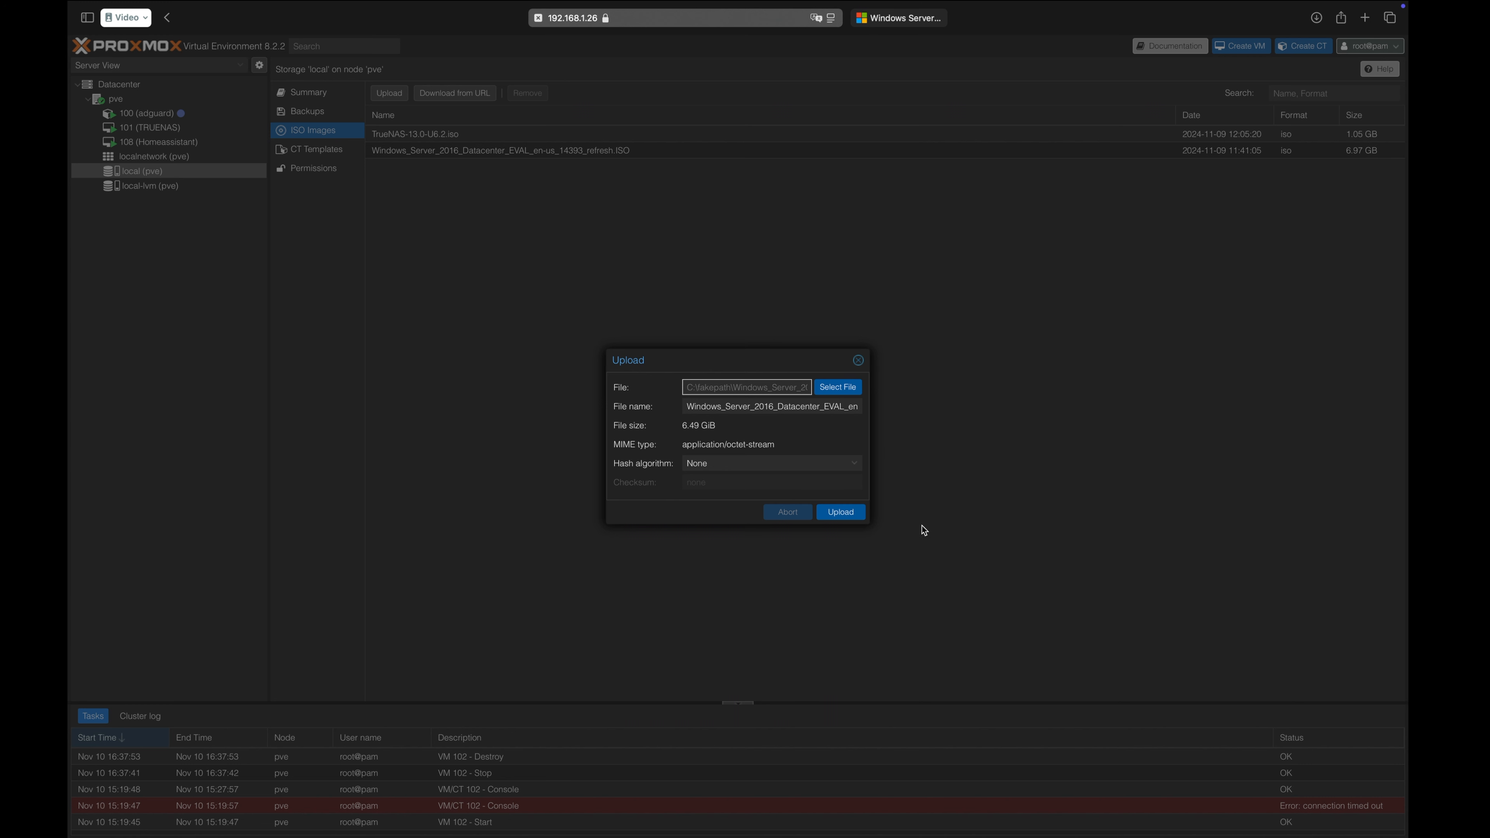
{"action": "left_click", "coordinate": [841, 513]}
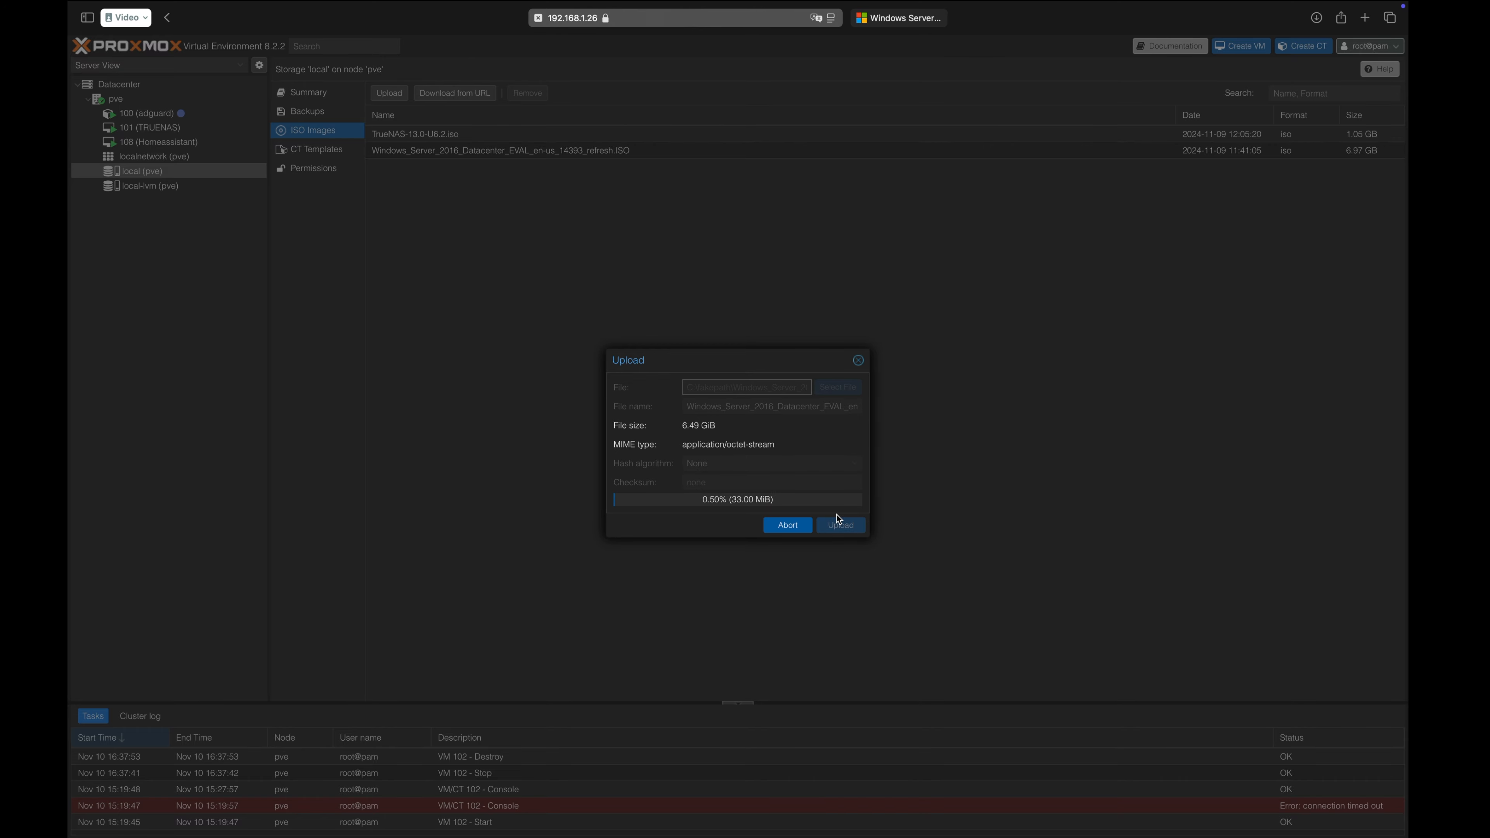
{"action": "left_click", "coordinate": [799, 518]}
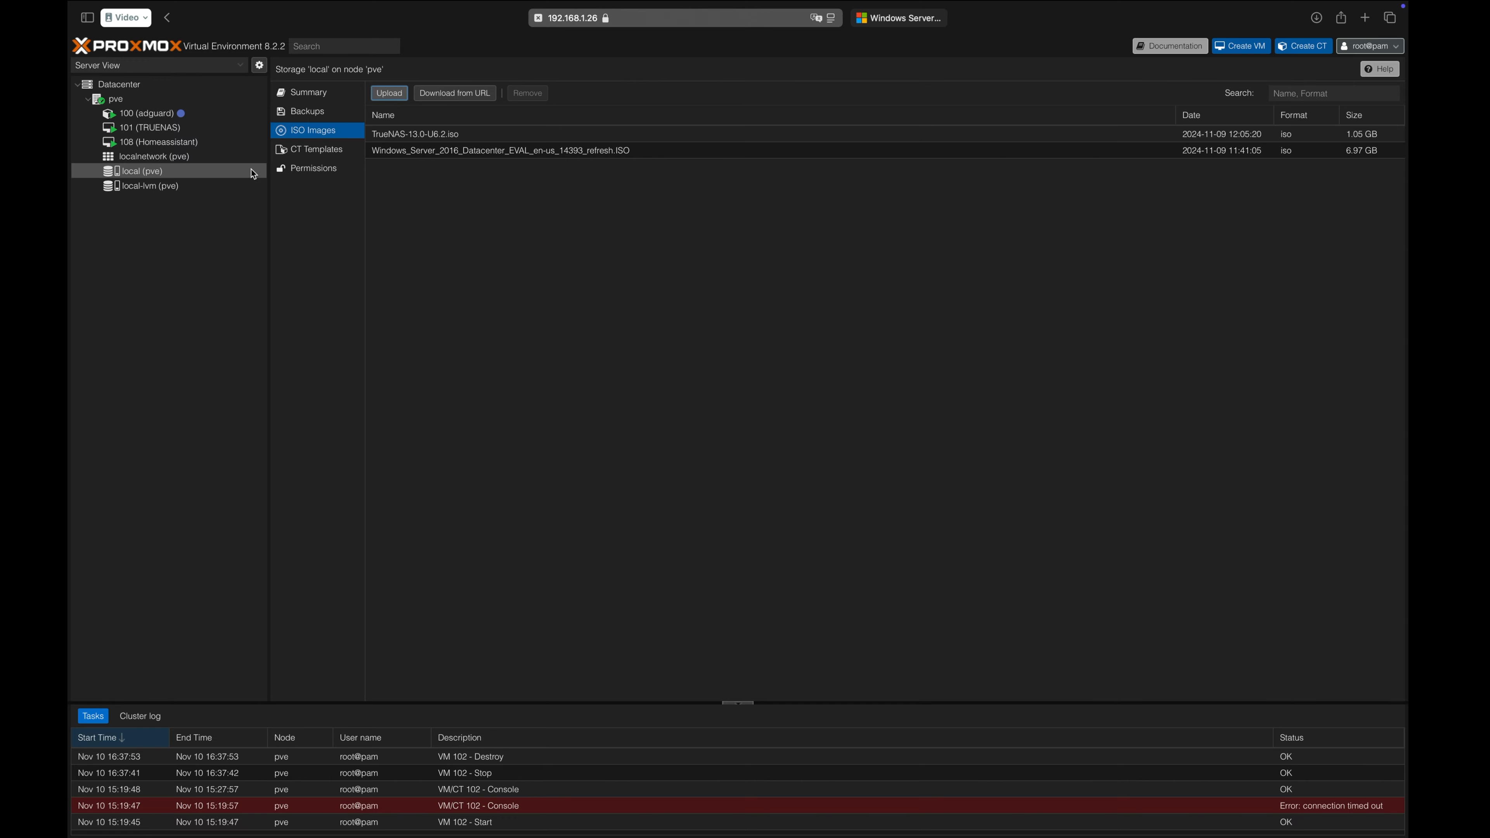
Begin creating a virtual machine on the pve node with the name windows-sever-2016.
{"action": "left_click", "coordinate": [185, 104]}
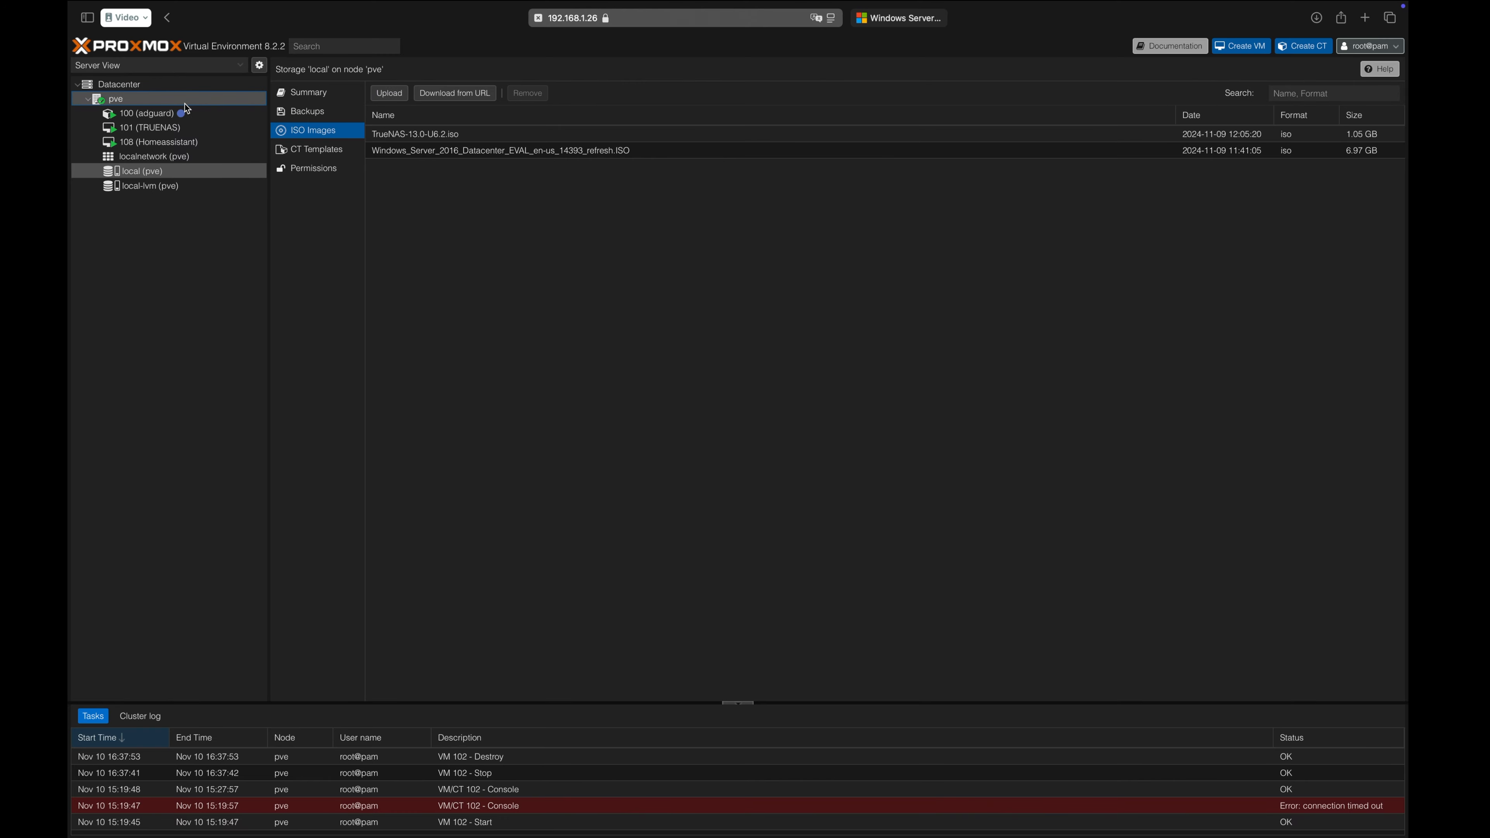
{"action": "left_click", "coordinate": [148, 104]}
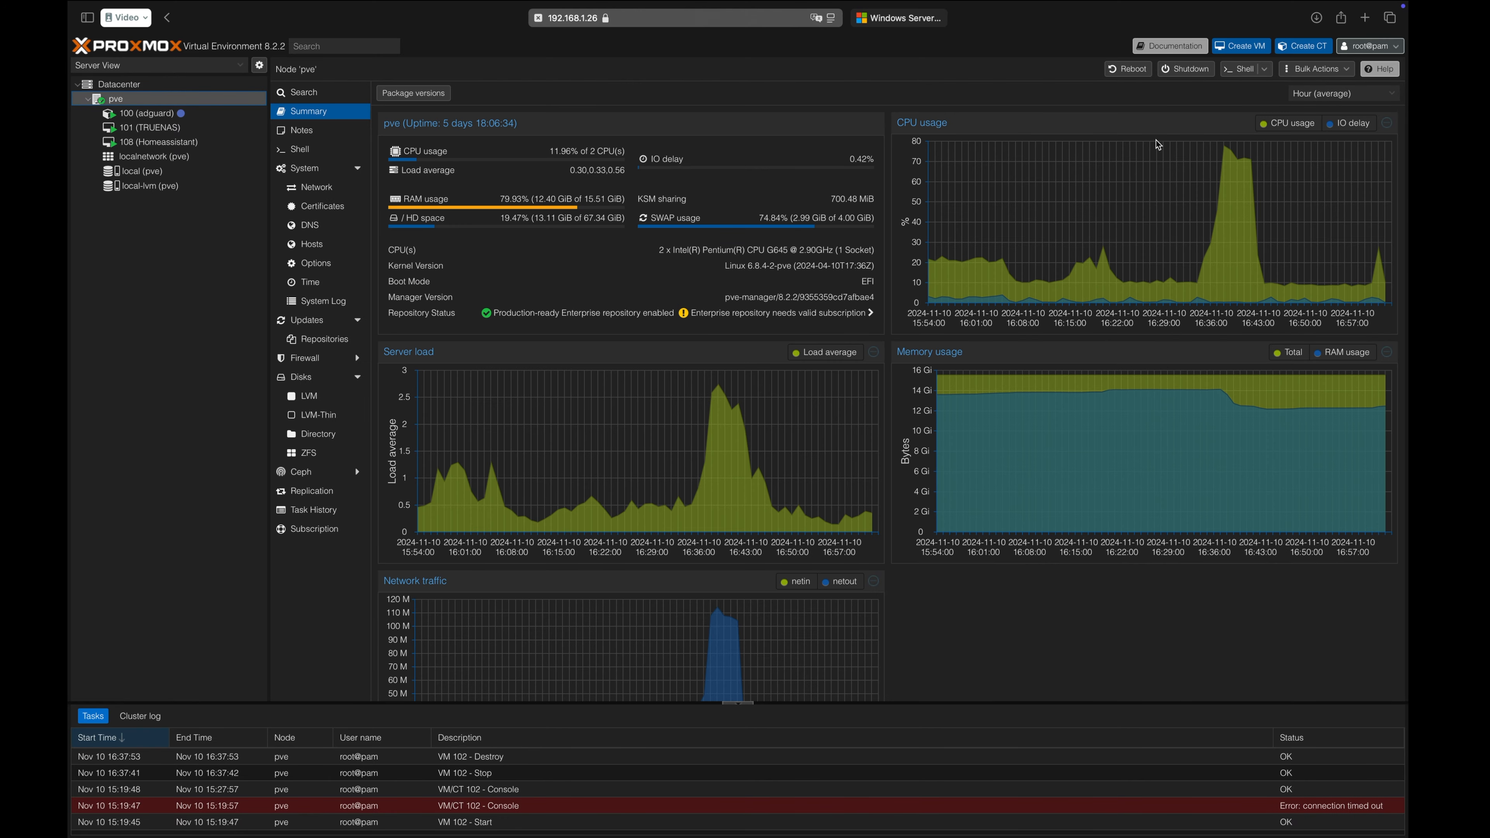
{"action": "left_click", "coordinate": [1243, 51]}
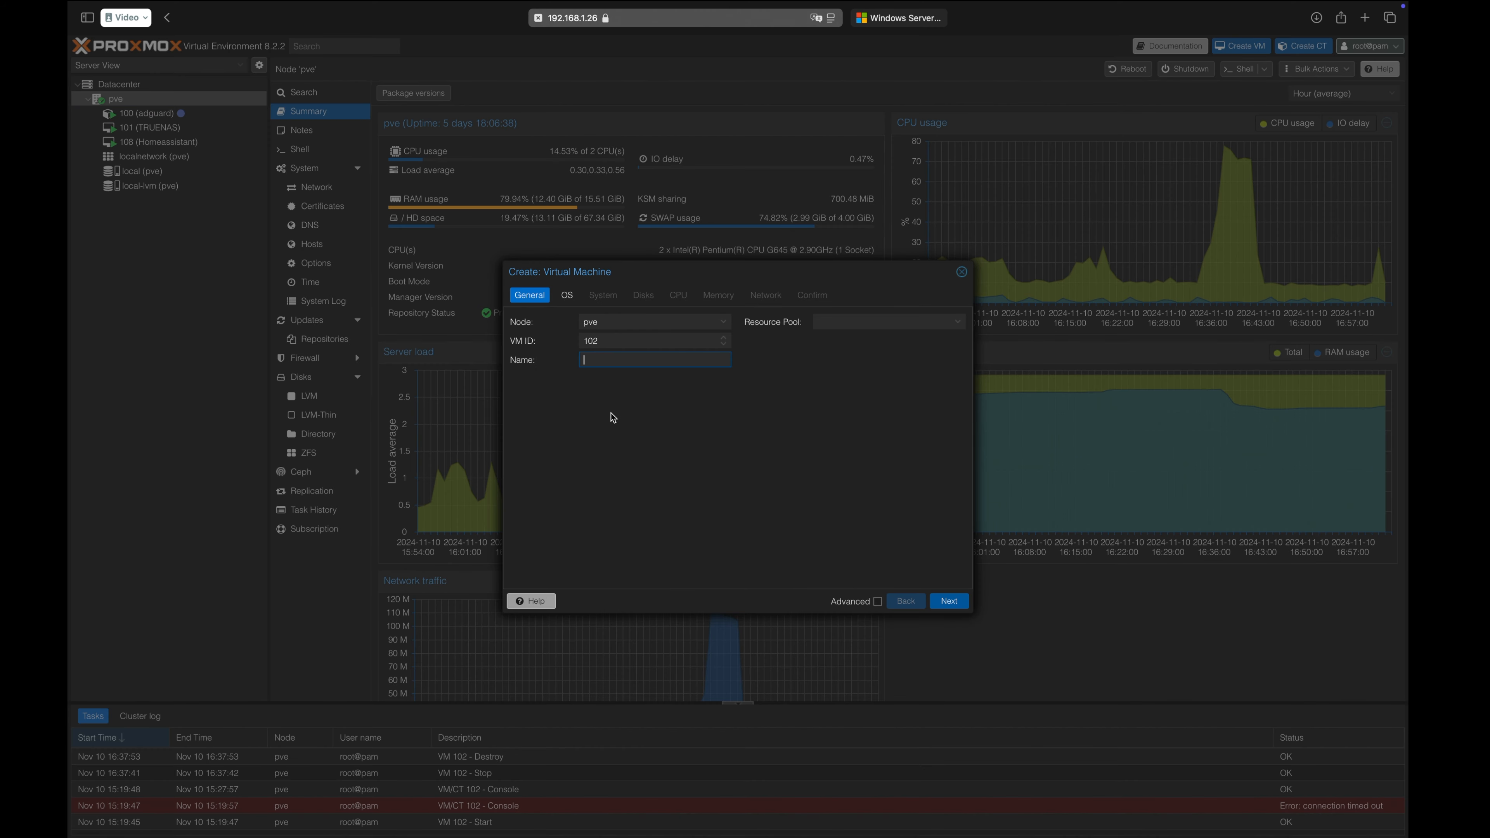
{"action": "type", "text": "windows-sever-2016"}
{"action": "left_click", "coordinate": [951, 603]}
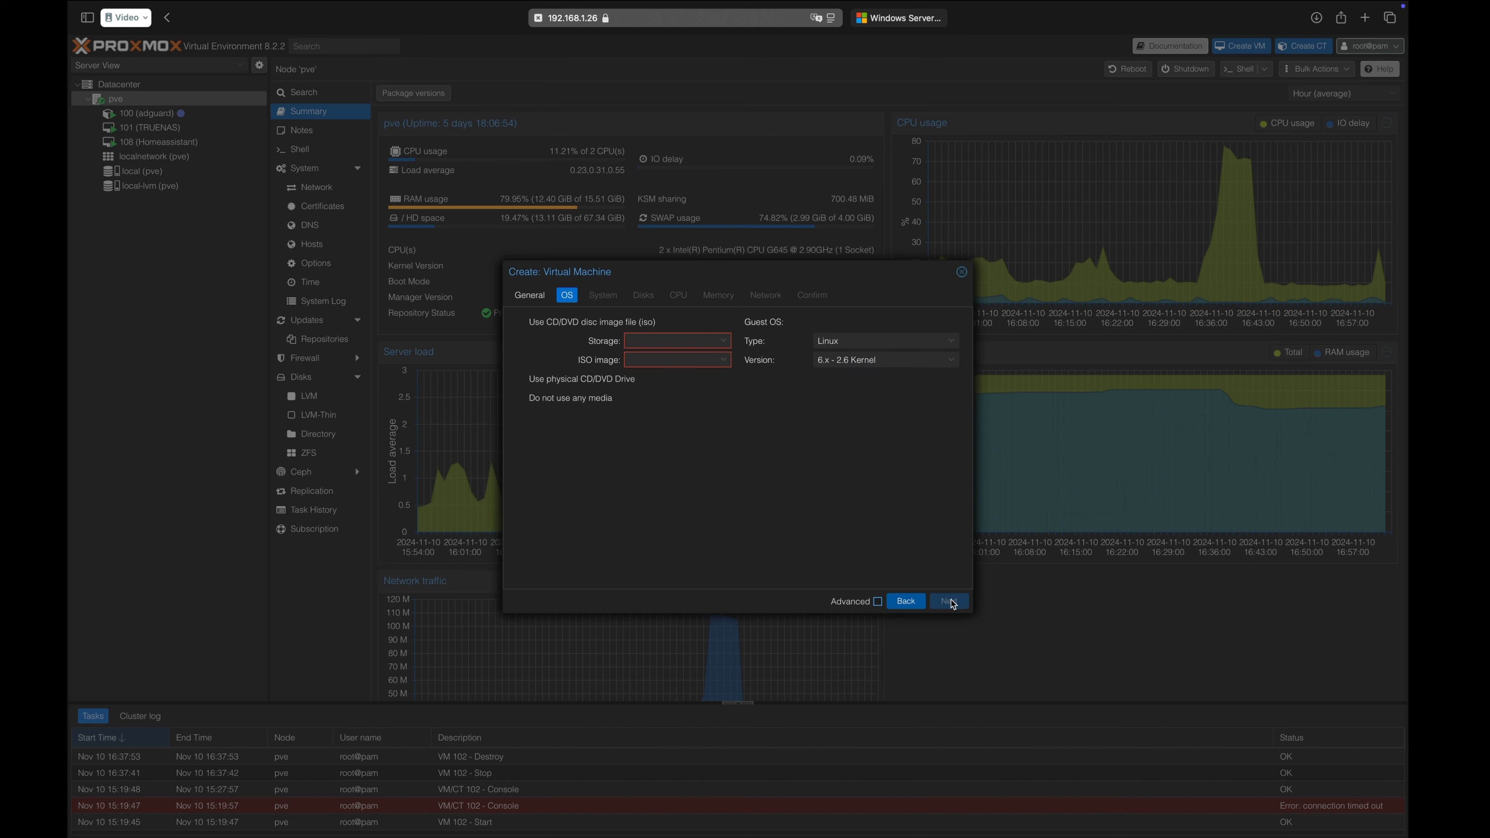
Choose the Windows Server 2016 Datacenter ISO as installation media and Microsoft Windows as guest type, keeping version 11/2022/2025.
{"action": "left_click", "coordinate": [695, 359]}
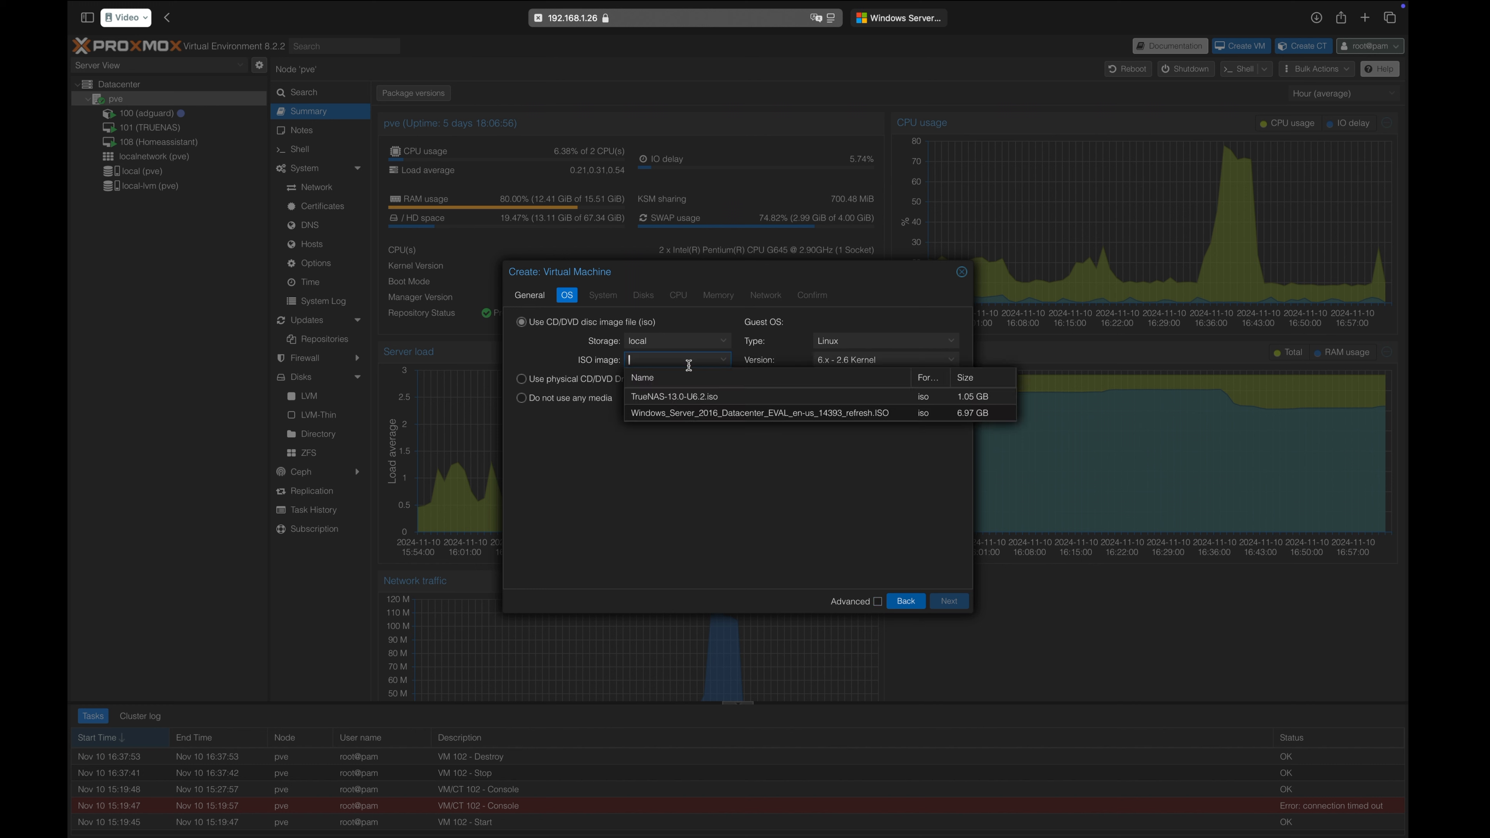
{"action": "left_click", "coordinate": [714, 414]}
{"action": "left_click", "coordinate": [858, 343]}
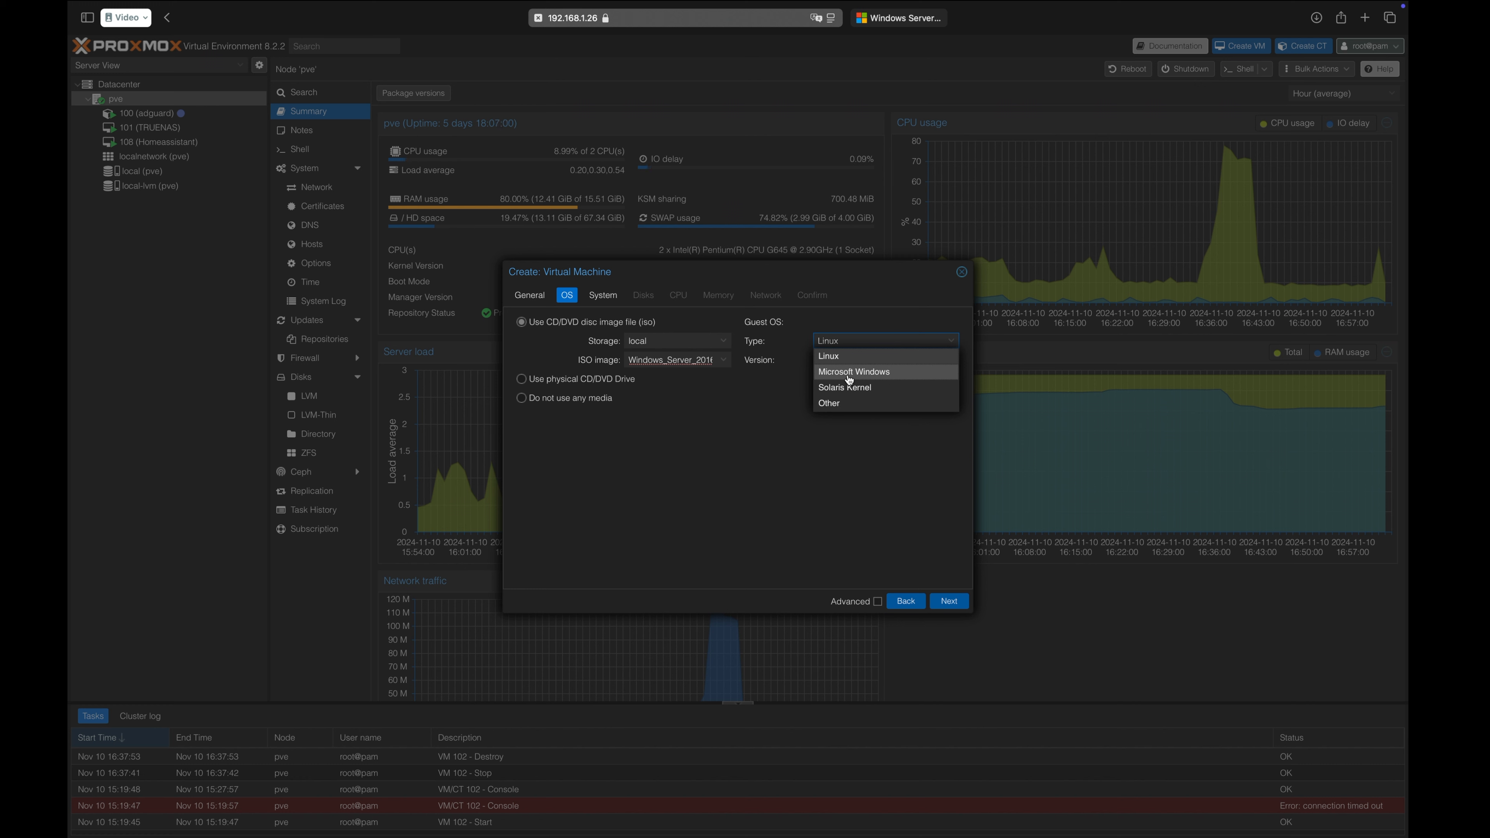
{"action": "left_click", "coordinate": [849, 373]}
{"action": "left_click", "coordinate": [850, 361]}
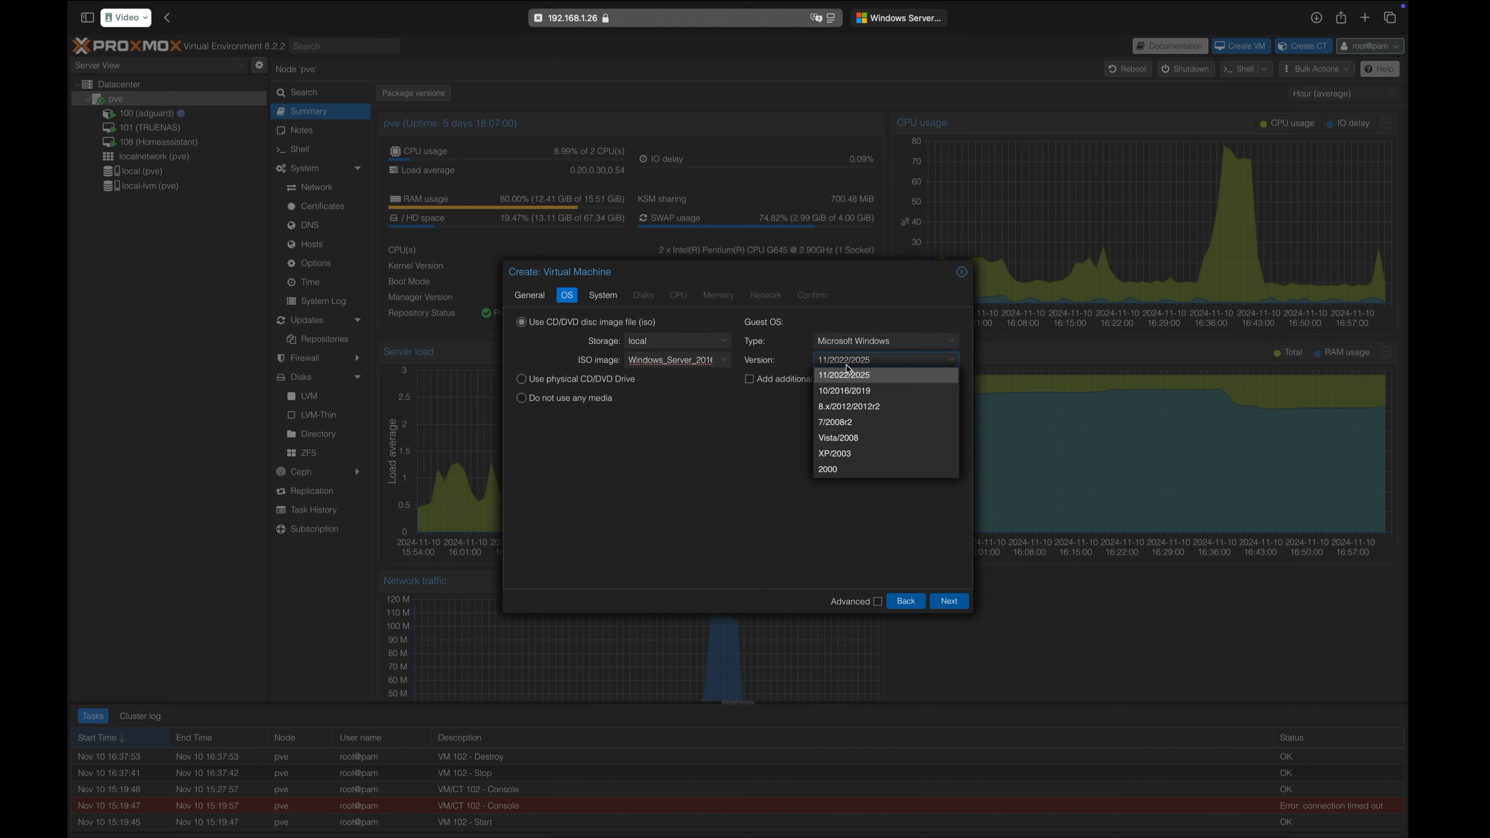
{"action": "left_click", "coordinate": [829, 532]}
{"action": "left_click", "coordinate": [945, 597]}
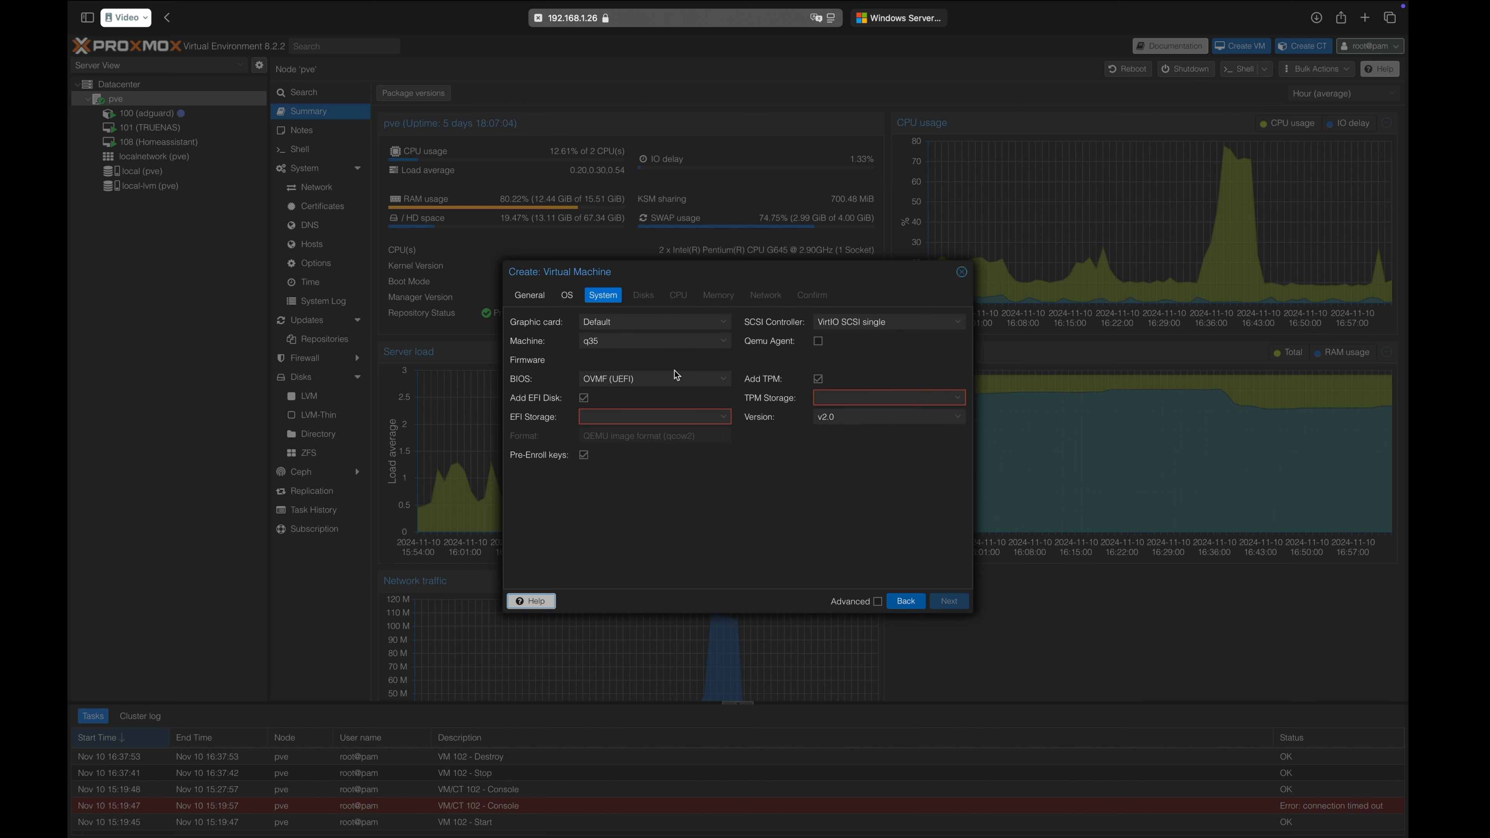
Set both the EFI storage and the TPM storage to local-lvm.
{"action": "left_click", "coordinate": [640, 418]}
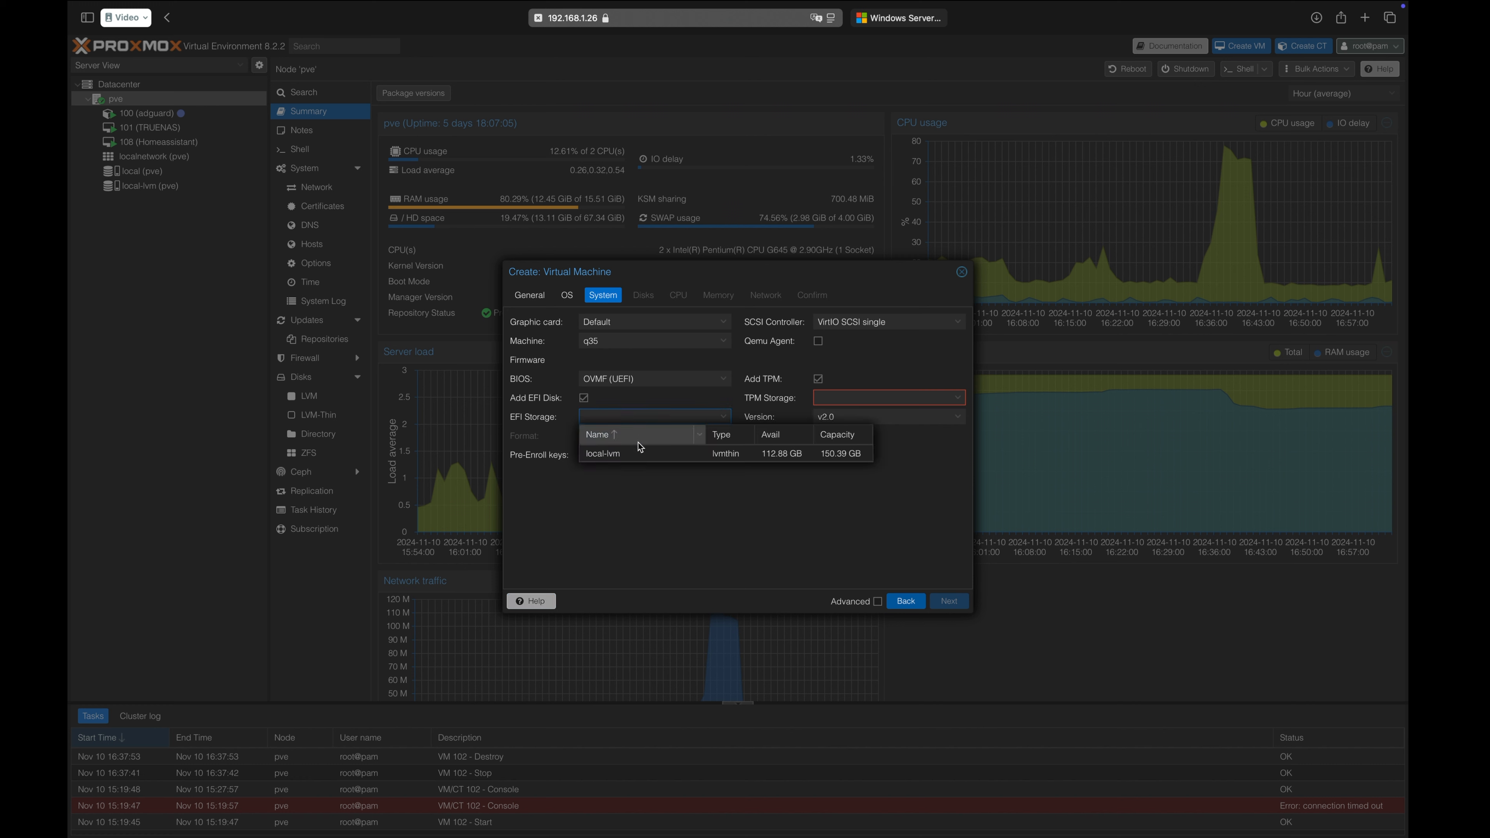
{"action": "left_click", "coordinate": [641, 454]}
{"action": "left_click", "coordinate": [836, 406]}
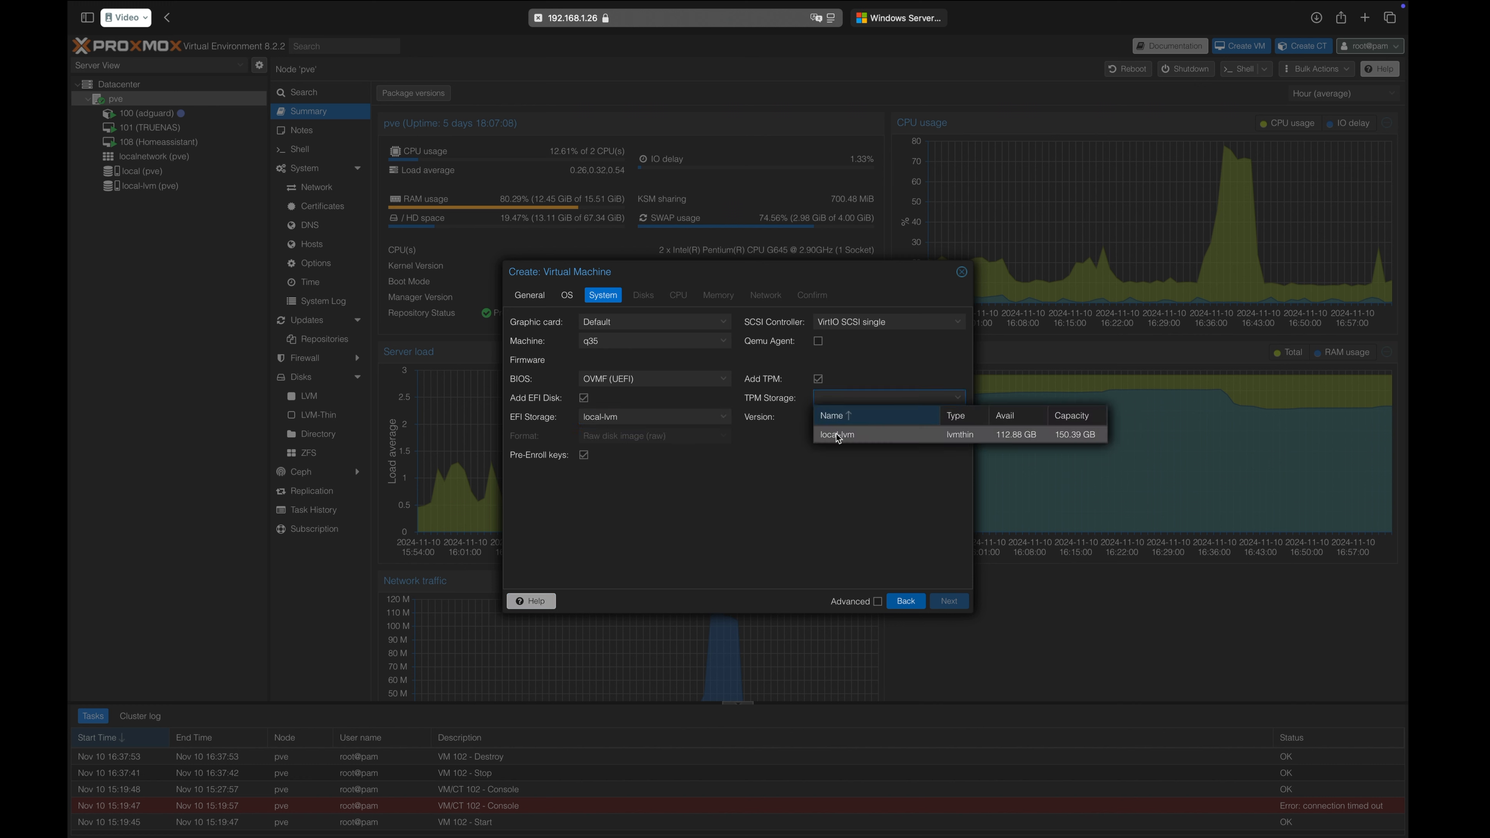
{"action": "left_click", "coordinate": [845, 429]}
{"action": "left_click", "coordinate": [943, 604]}
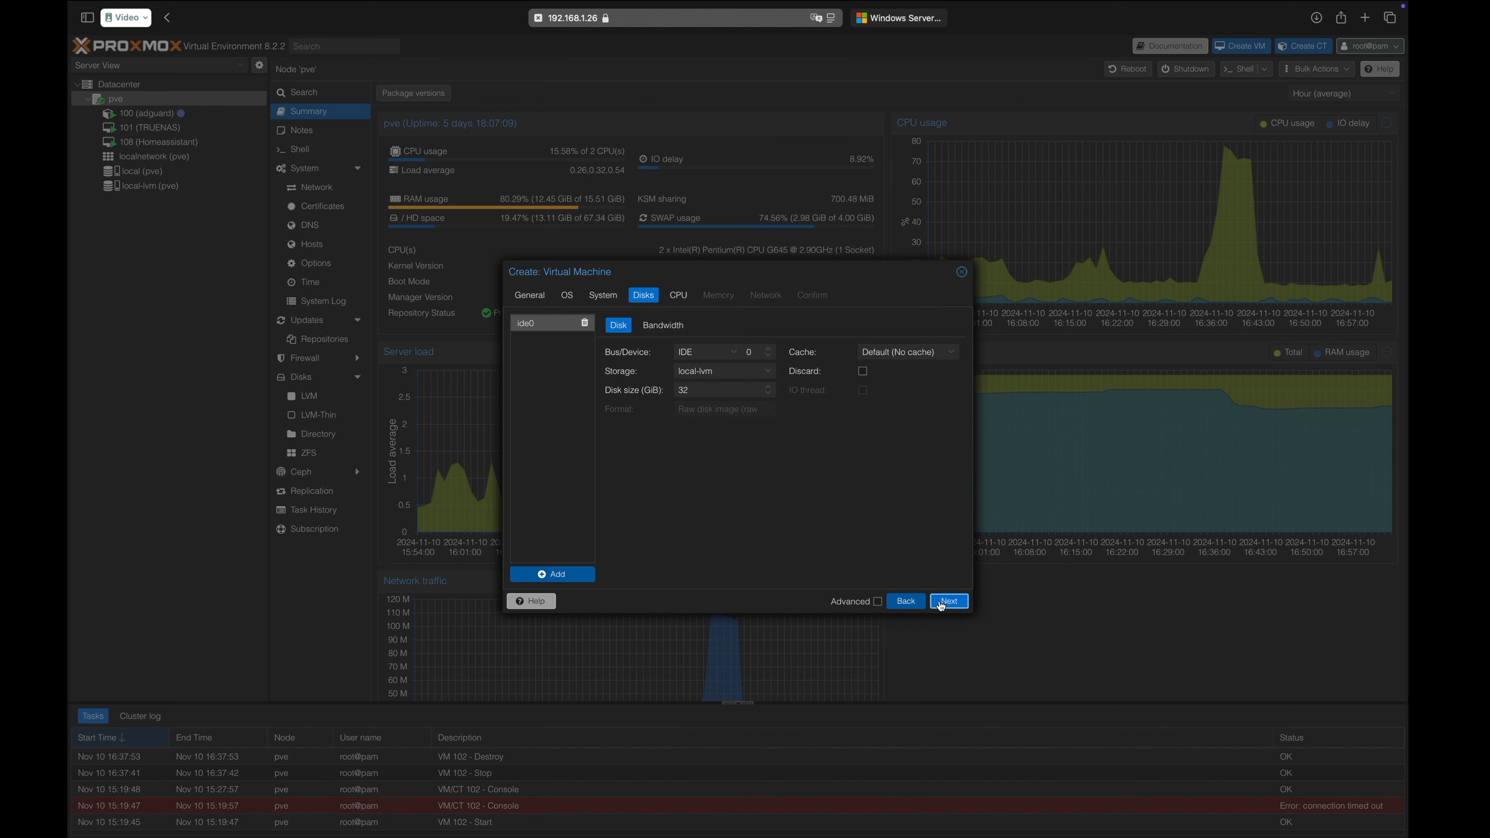
Set the size of the virtual machine's ide0 disk to 64 GiB.
{"action": "double_click", "coordinate": [675, 387]}
{"action": "key", "text": "BackSpace"}
{"action": "type", "text": "64"}
{"action": "left_click", "coordinate": [939, 603]}
Give the virtual machine 2 CPU cores and set the CPU type to qemu64.
{"action": "left_click", "coordinate": [723, 337]}
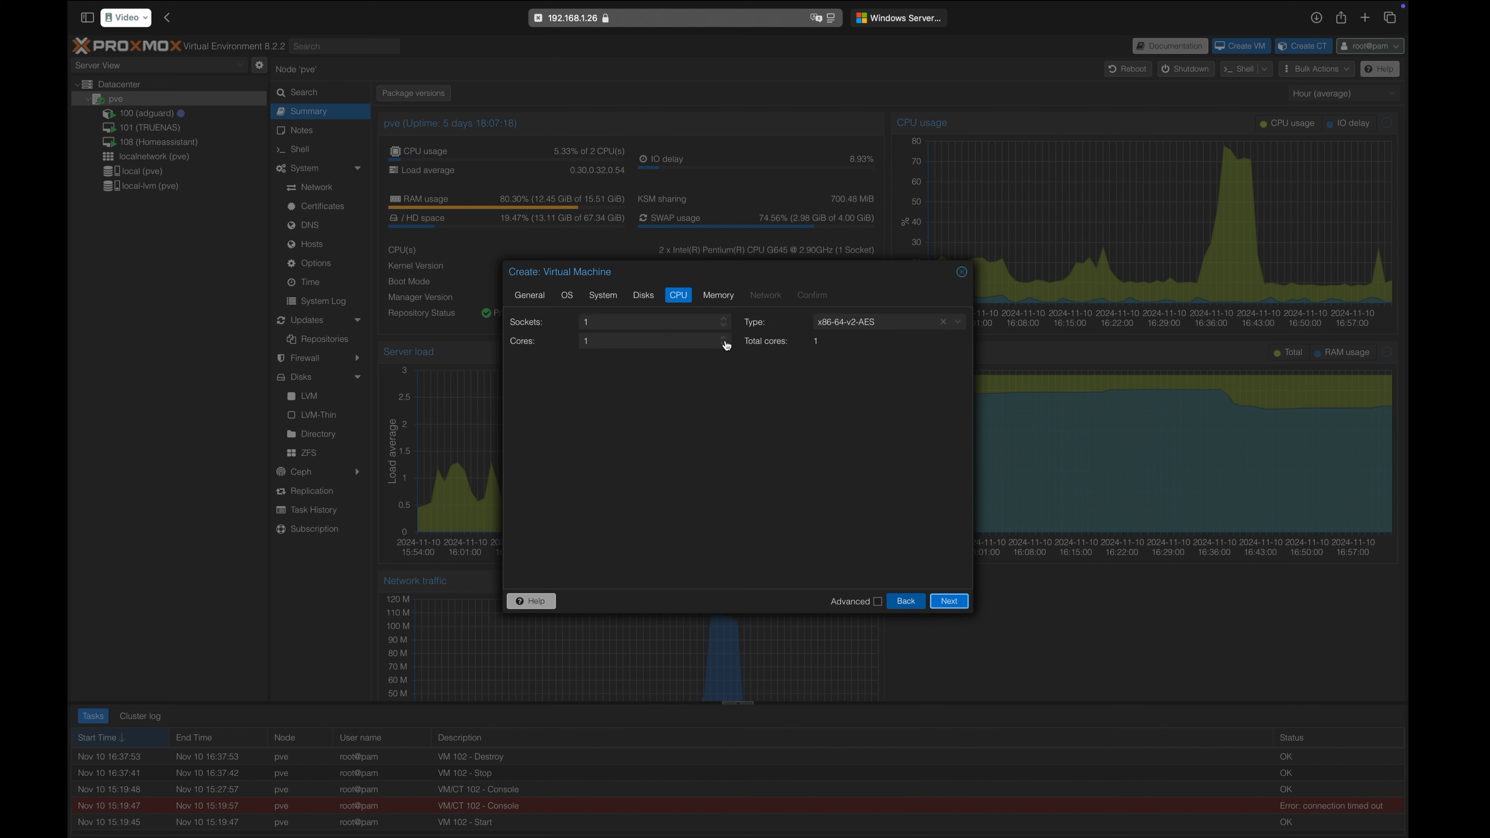
{"action": "left_click", "coordinate": [893, 322]}
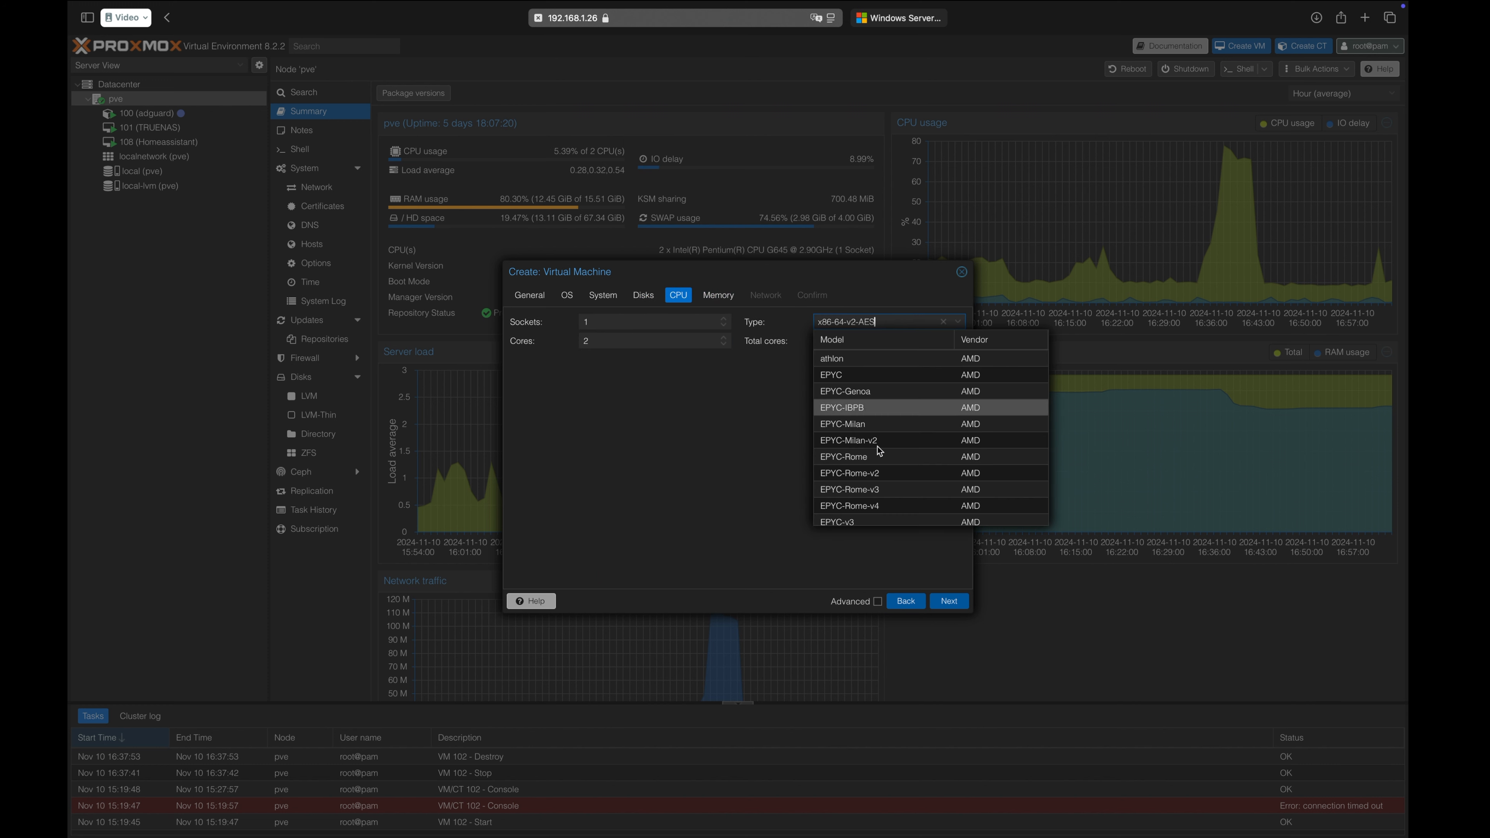
{"action": "scroll", "coordinate": [876, 447], "scroll_direction": "down", "scroll_amount": 15}
{"action": "scroll", "coordinate": [876, 464], "scroll_direction": "down", "scroll_amount": 10}
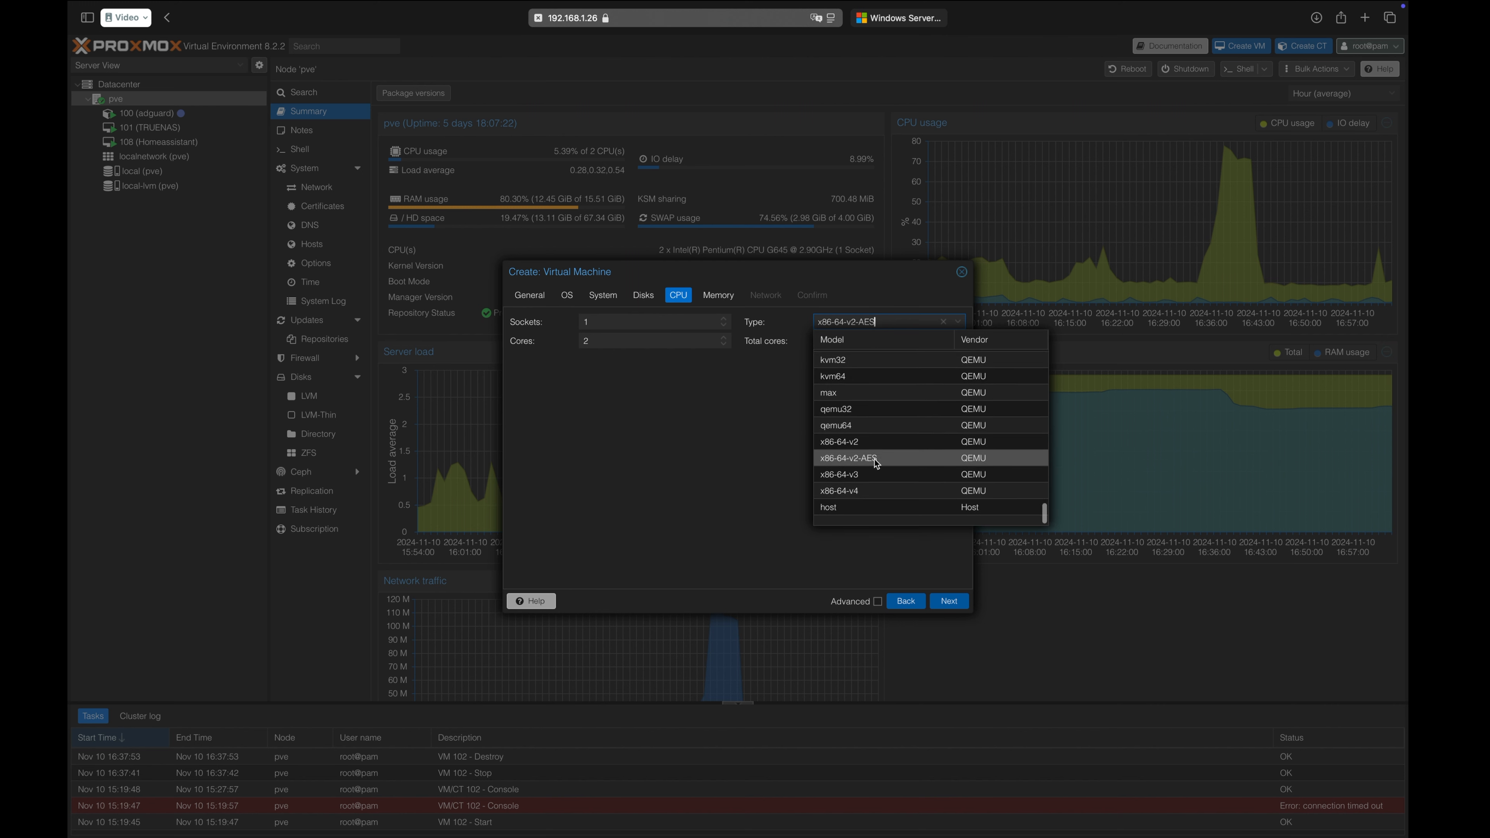
{"action": "left_click", "coordinate": [867, 438]}
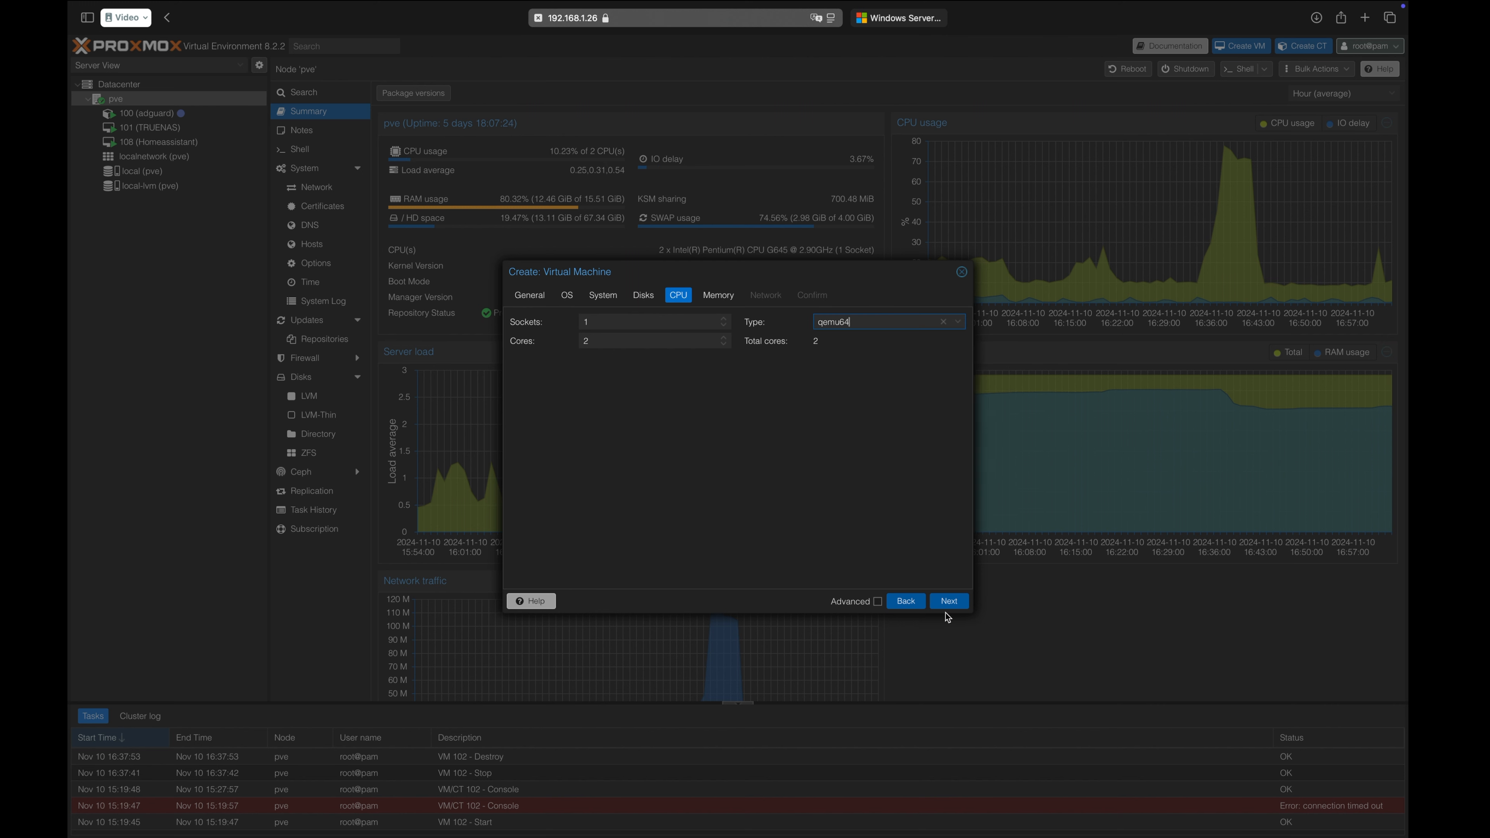
{"action": "left_click", "coordinate": [954, 601]}
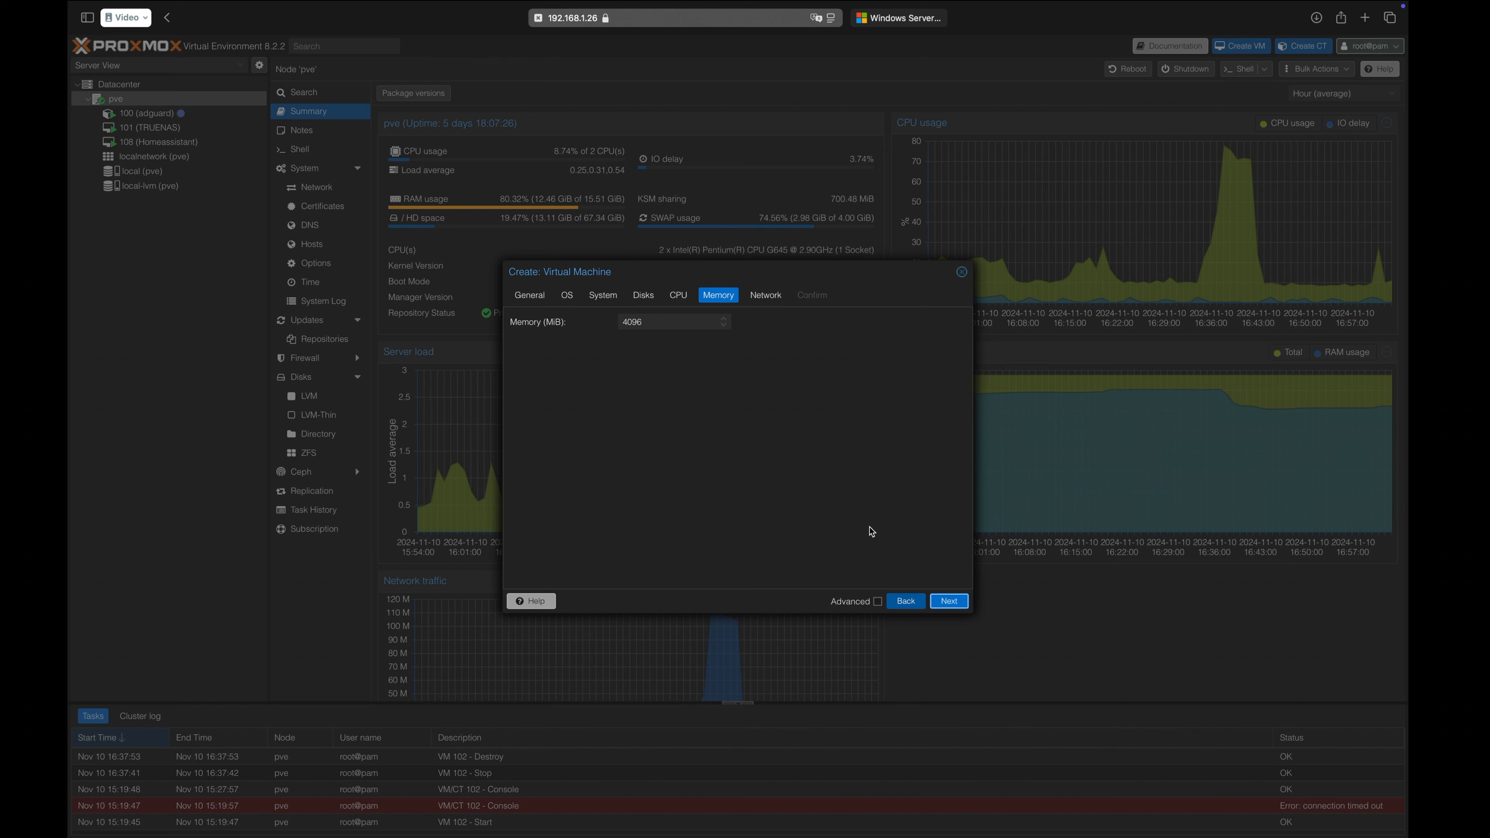
Accept the default 4096 MiB memory and network settings and finish creating the virtual machine.
{"action": "left_click", "coordinate": [944, 604]}
{"action": "left_click", "coordinate": [945, 604]}
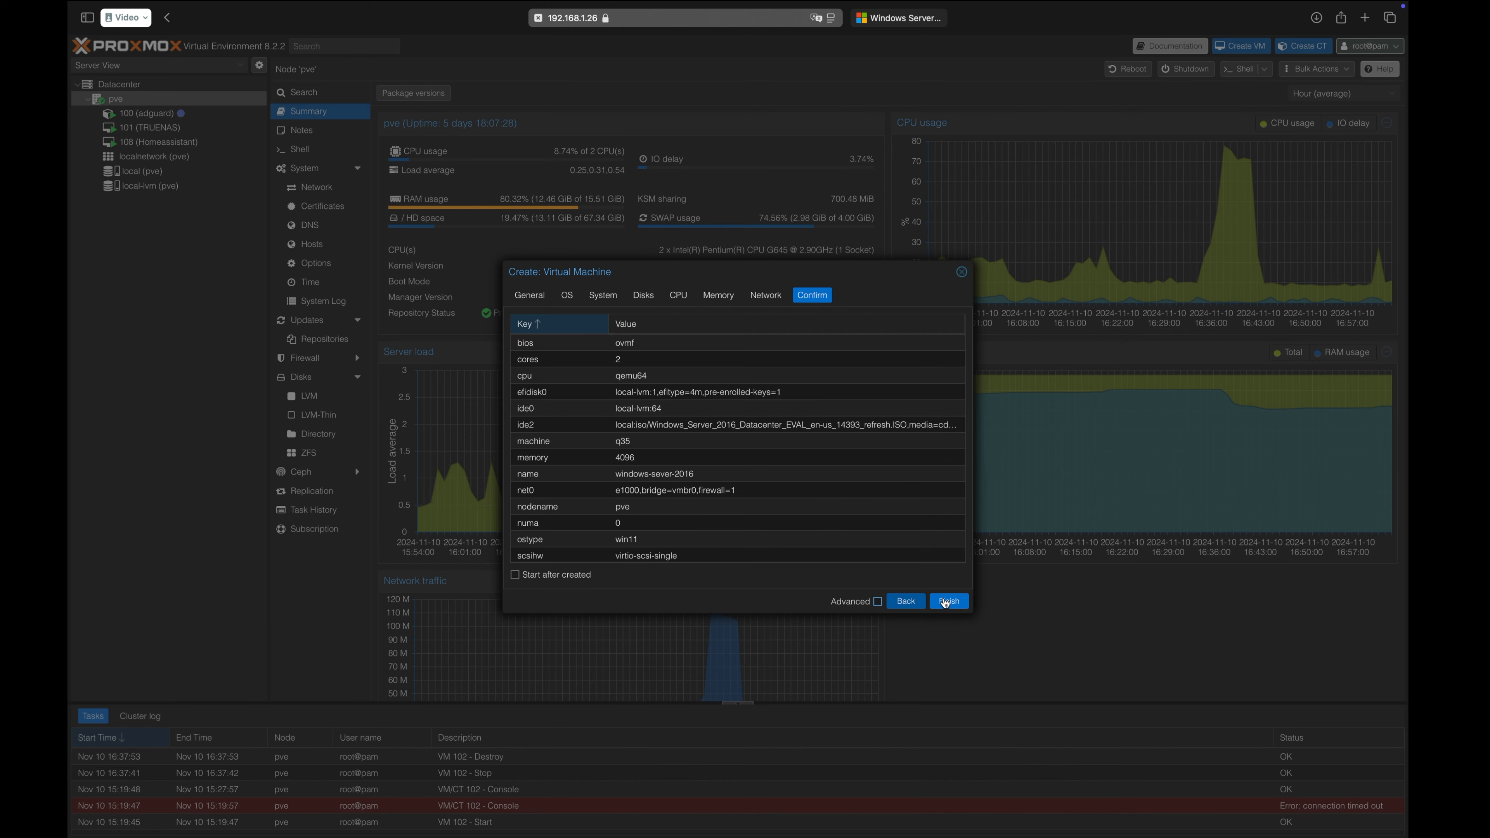
{"action": "left_click", "coordinate": [949, 602]}
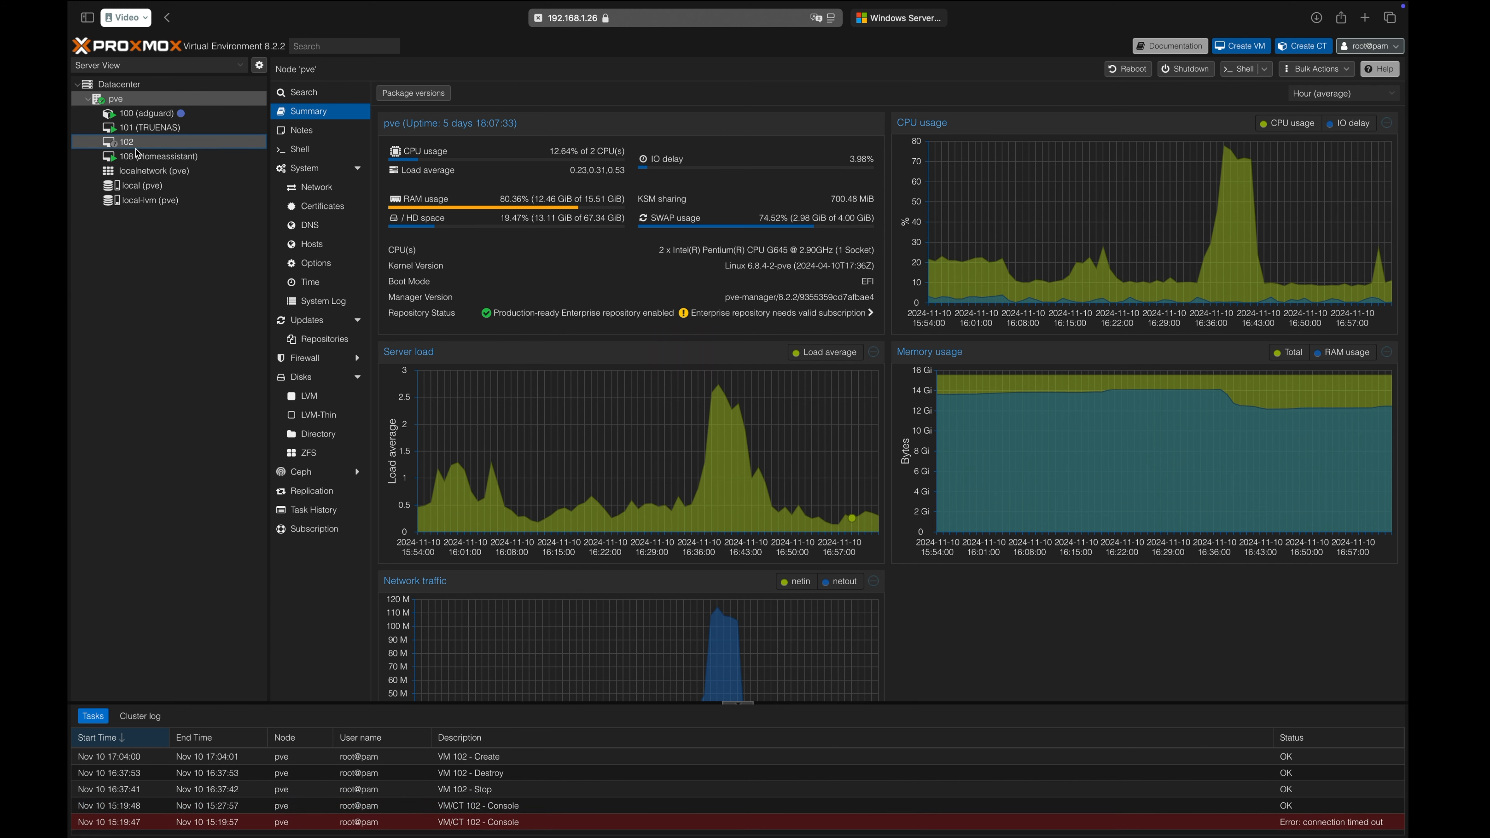
Open the console of virtual machine 102 and start the machine.
{"action": "left_click", "coordinate": [137, 147]}
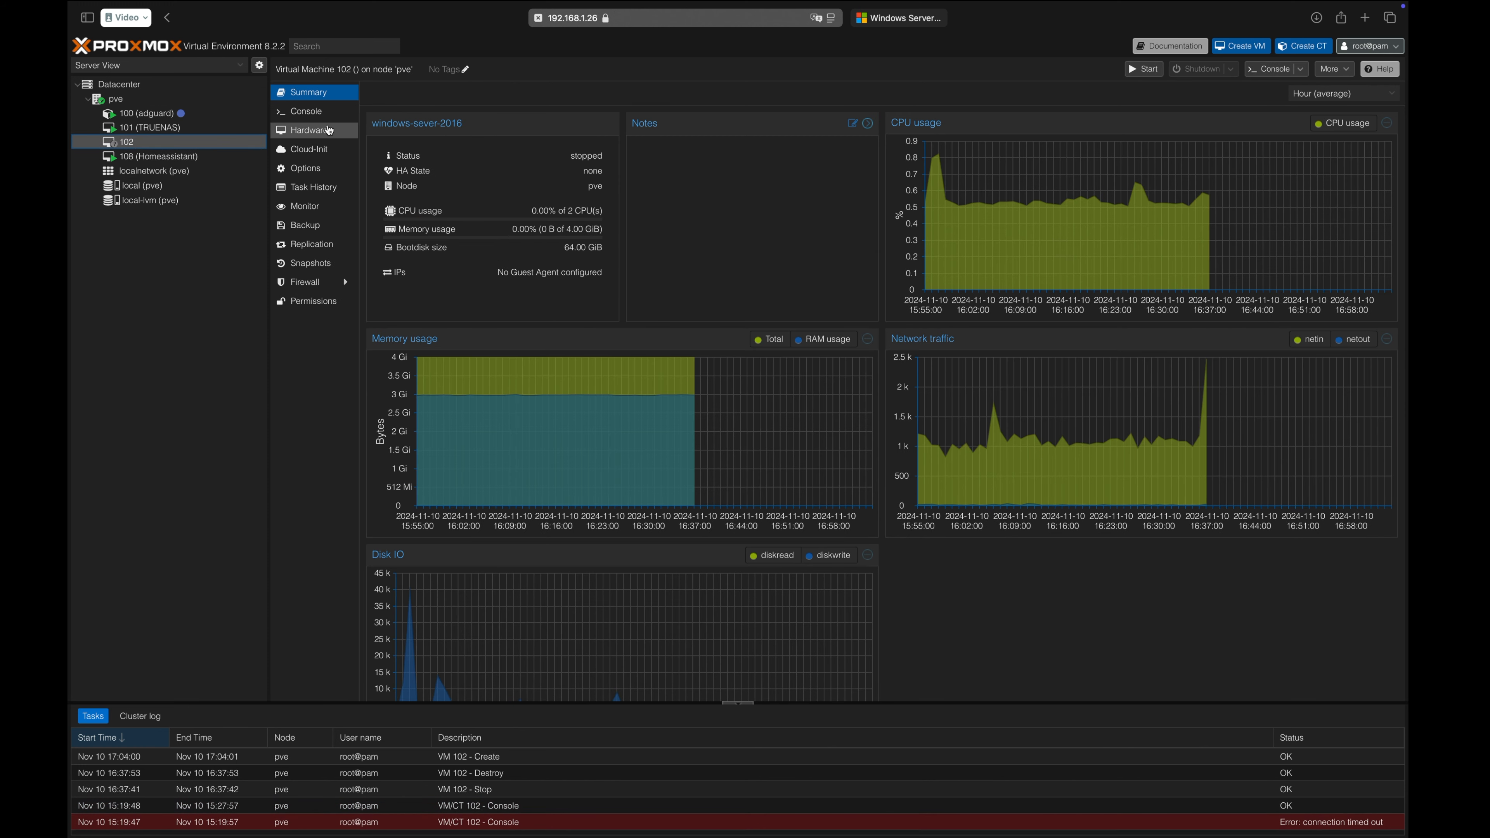
{"action": "left_click", "coordinate": [322, 112]}
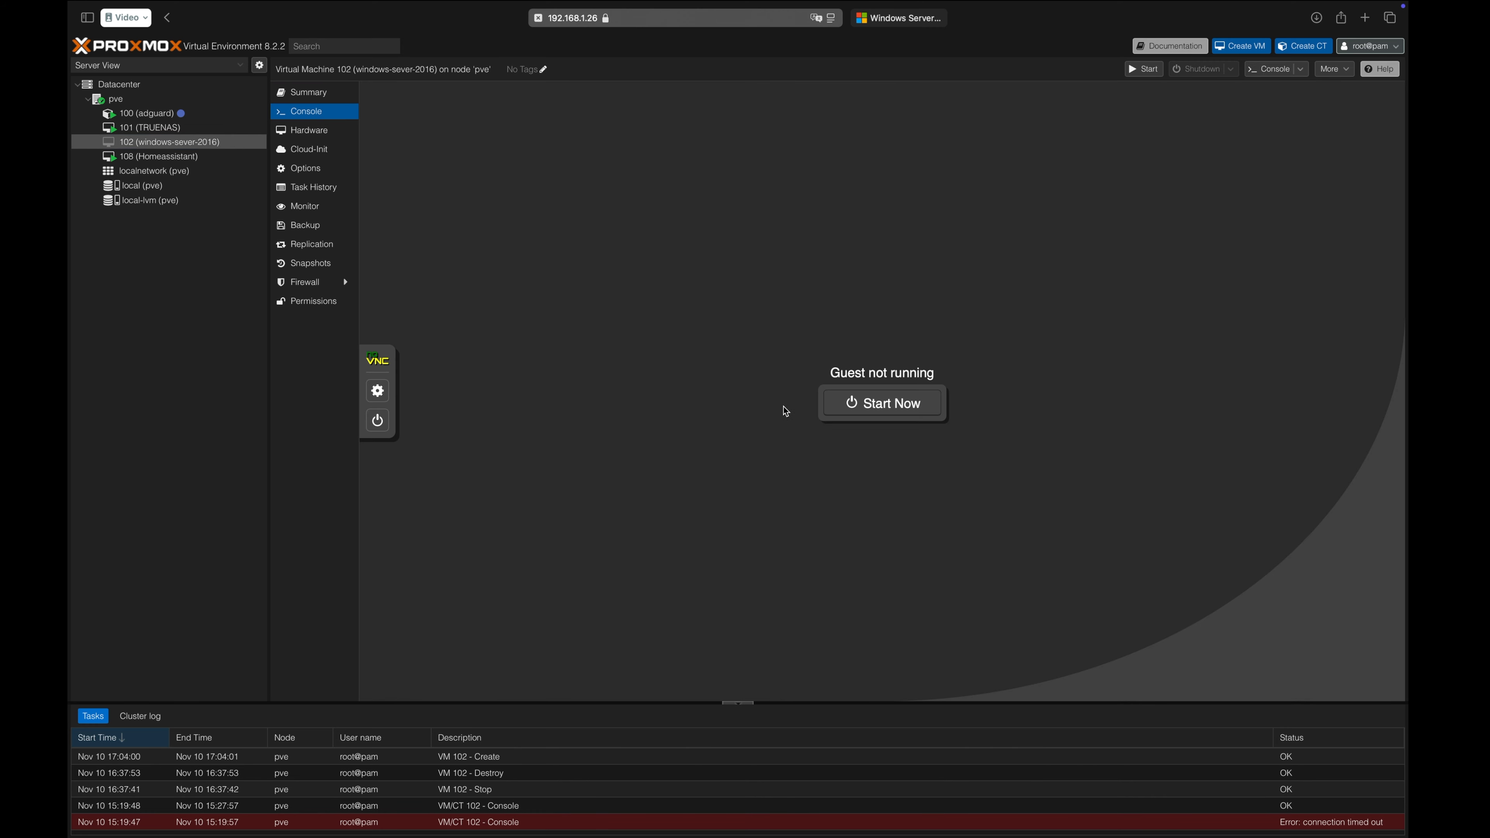
{"action": "left_click", "coordinate": [860, 403]}
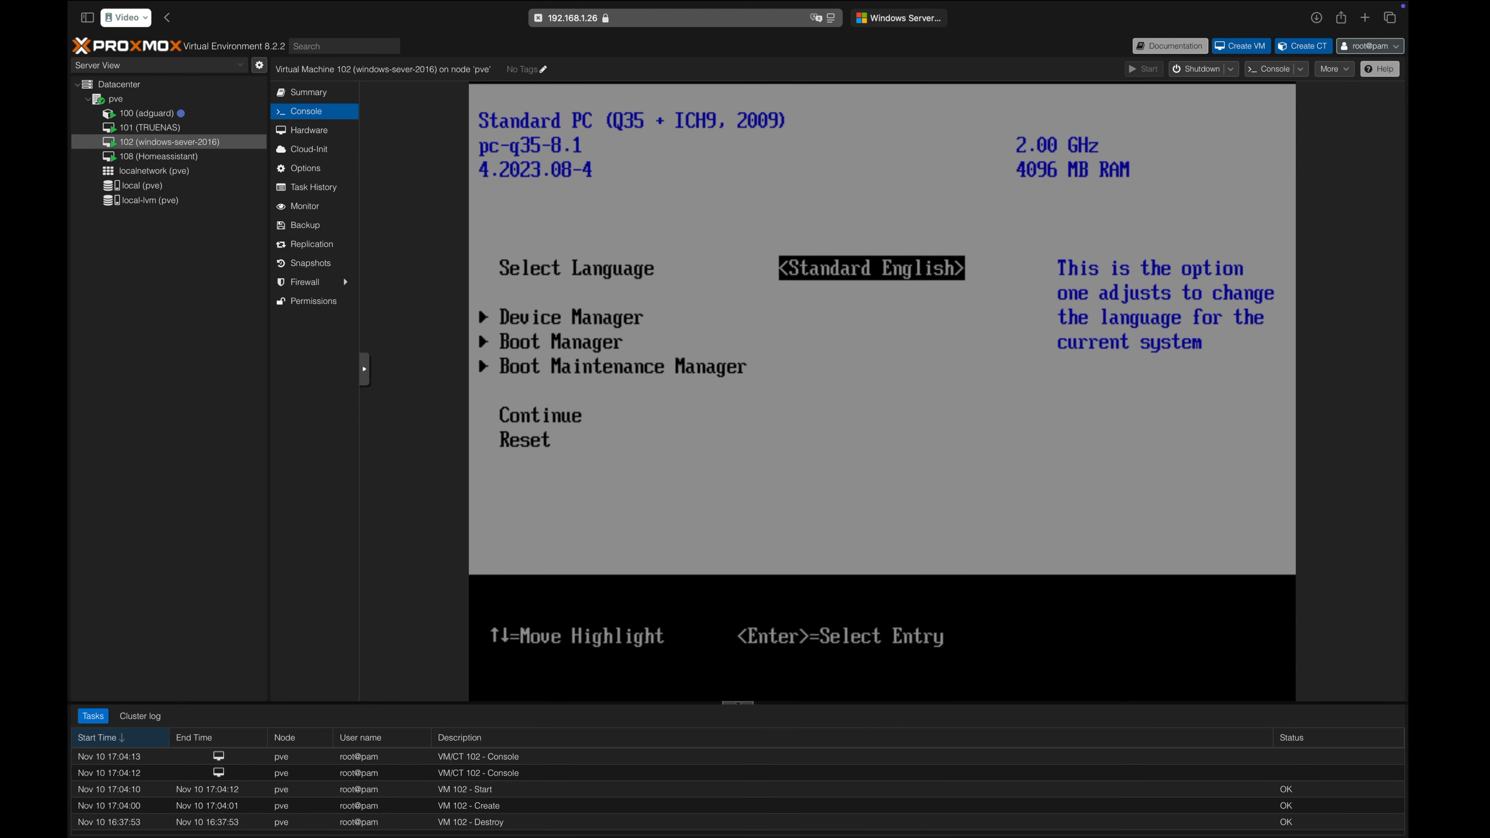
Boot the virtual machine from UEFI QEMU DVD-ROM QM00003 through the firmware's Boot Manager to load Windows Setup.
{"action": "key", "text": "Down"}
{"action": "key", "text": "Down"}
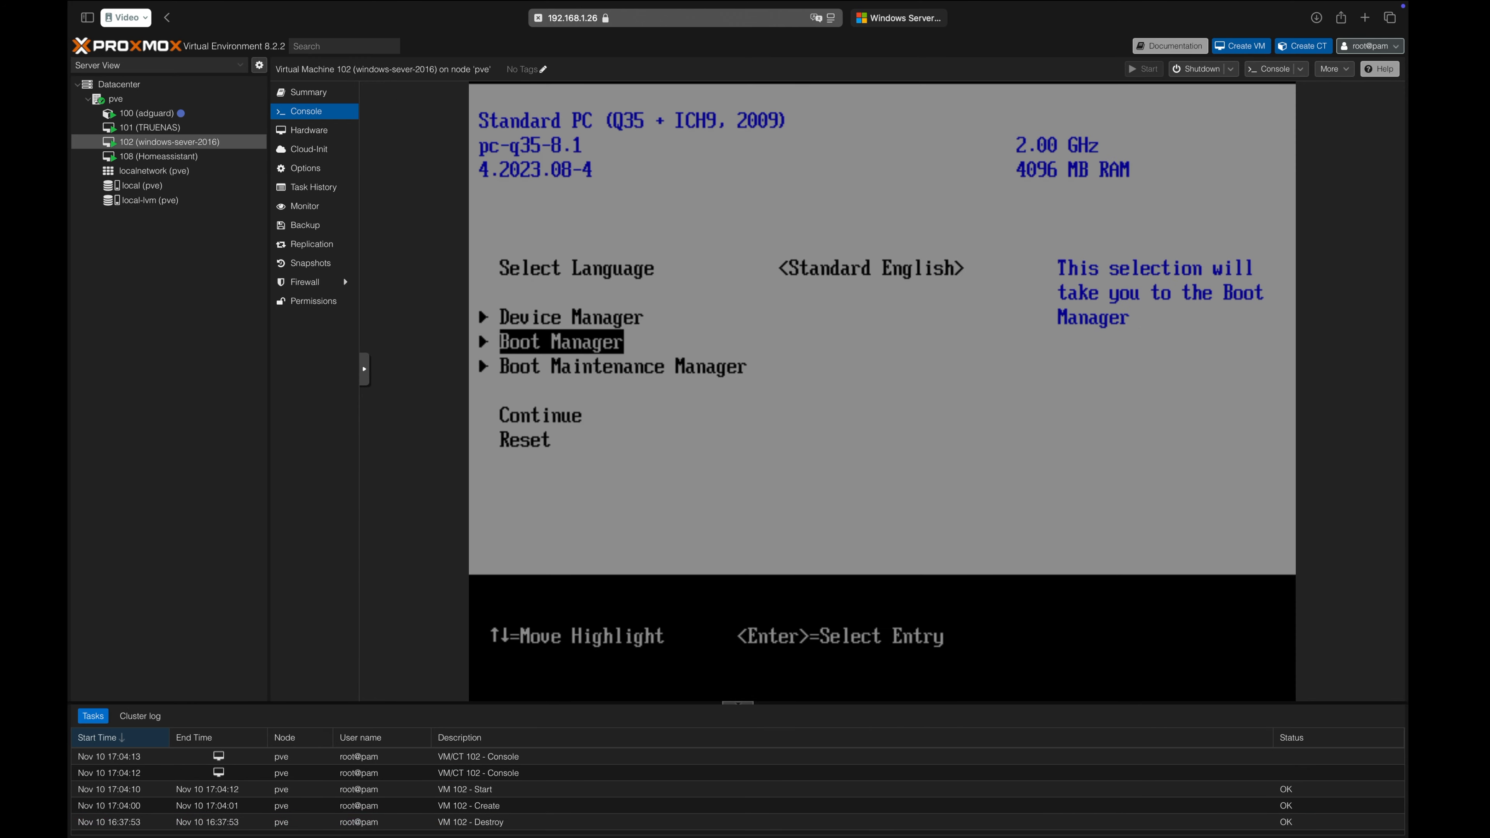
{"action": "key", "text": "Return"}
{"action": "key", "text": "Down"}
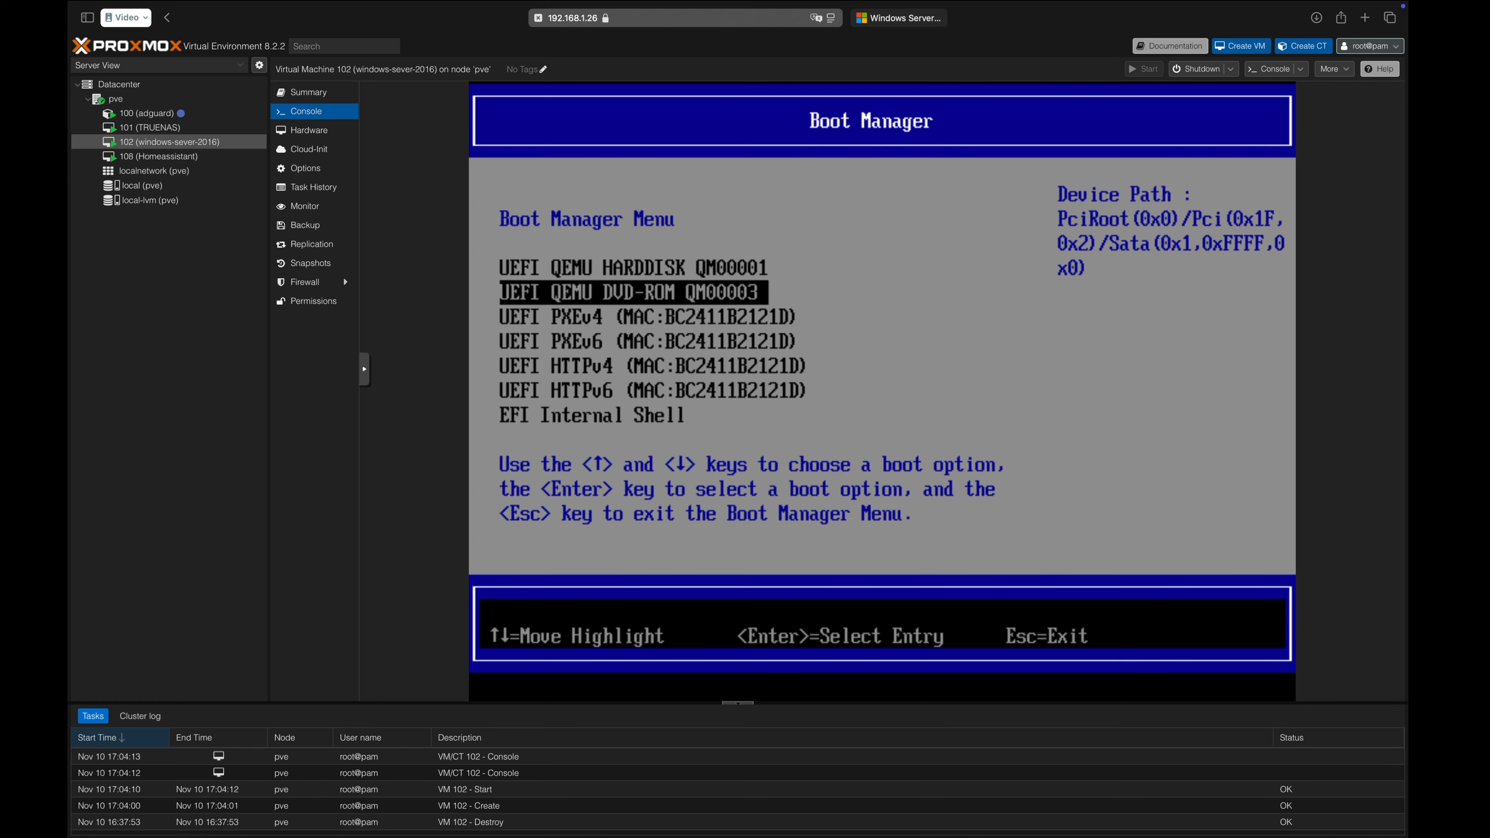
{"action": "key", "text": "Return"}
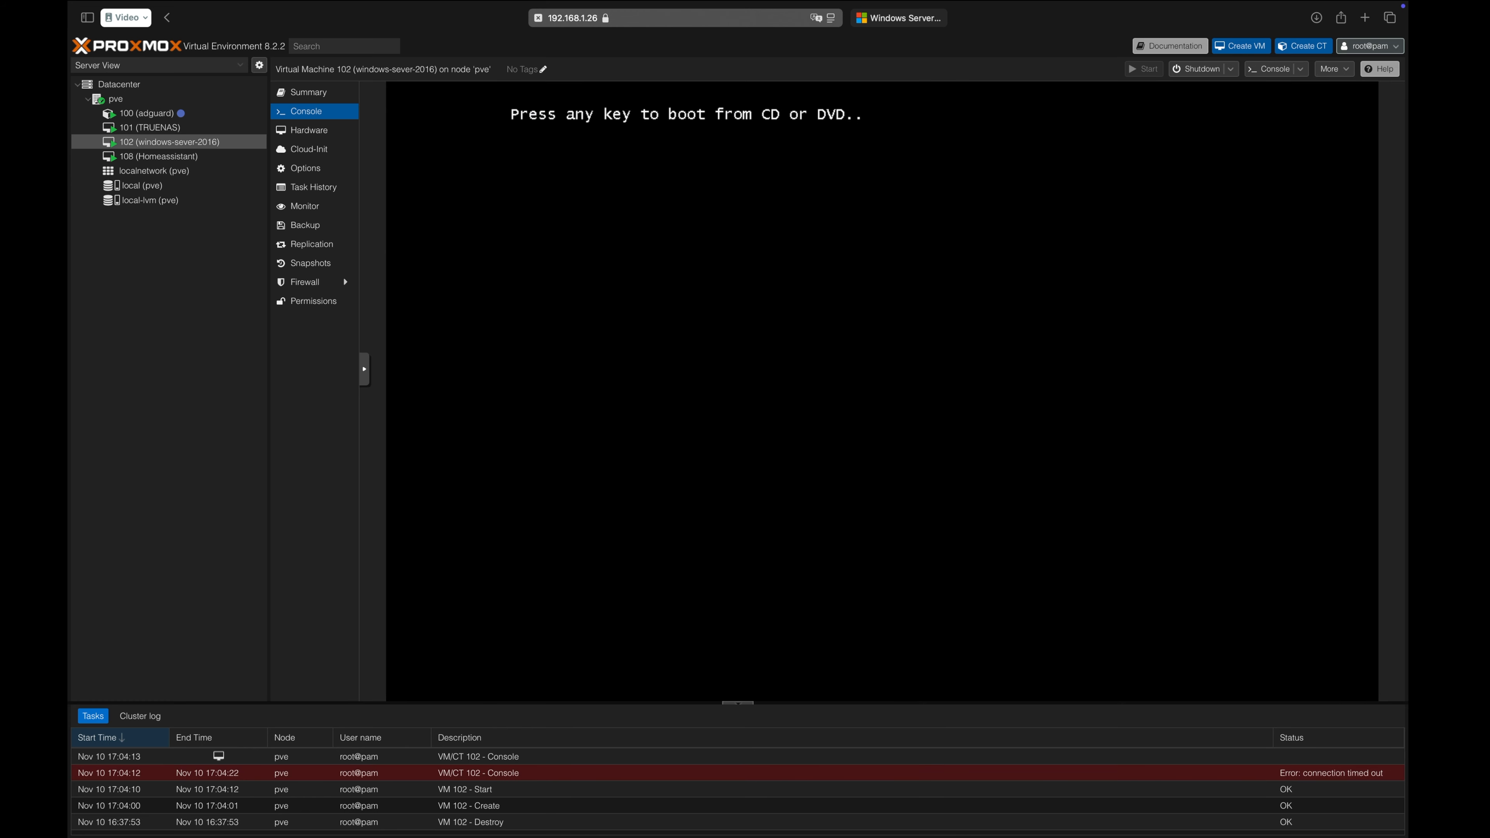
{"action": "key", "text": "Return"}
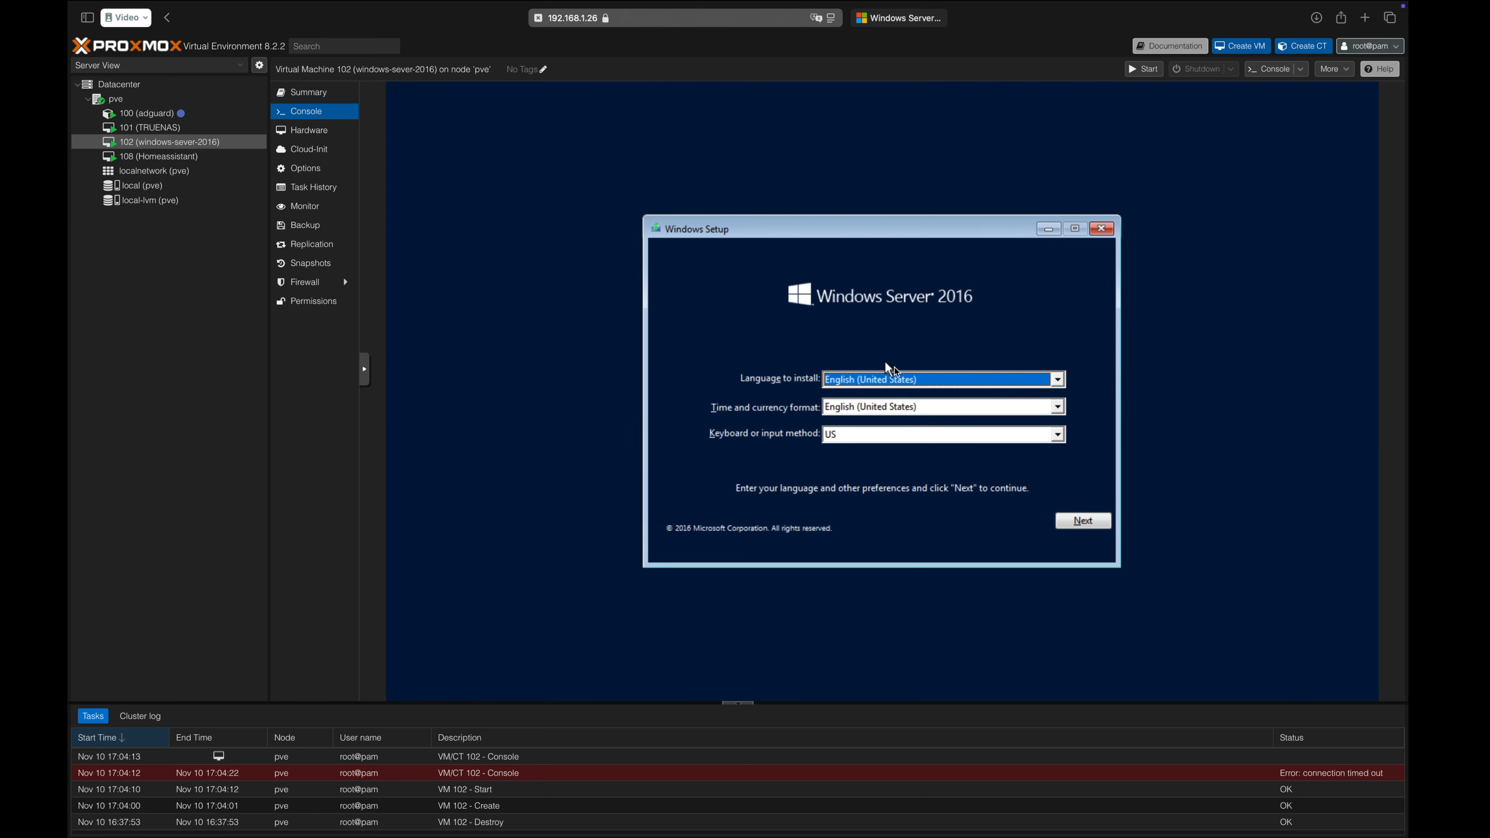
Start the installation with the default language settings and choose the Windows Server 2016 Standard Evaluation (Desktop Experience) edition.
{"action": "left_click", "coordinate": [1083, 522]}
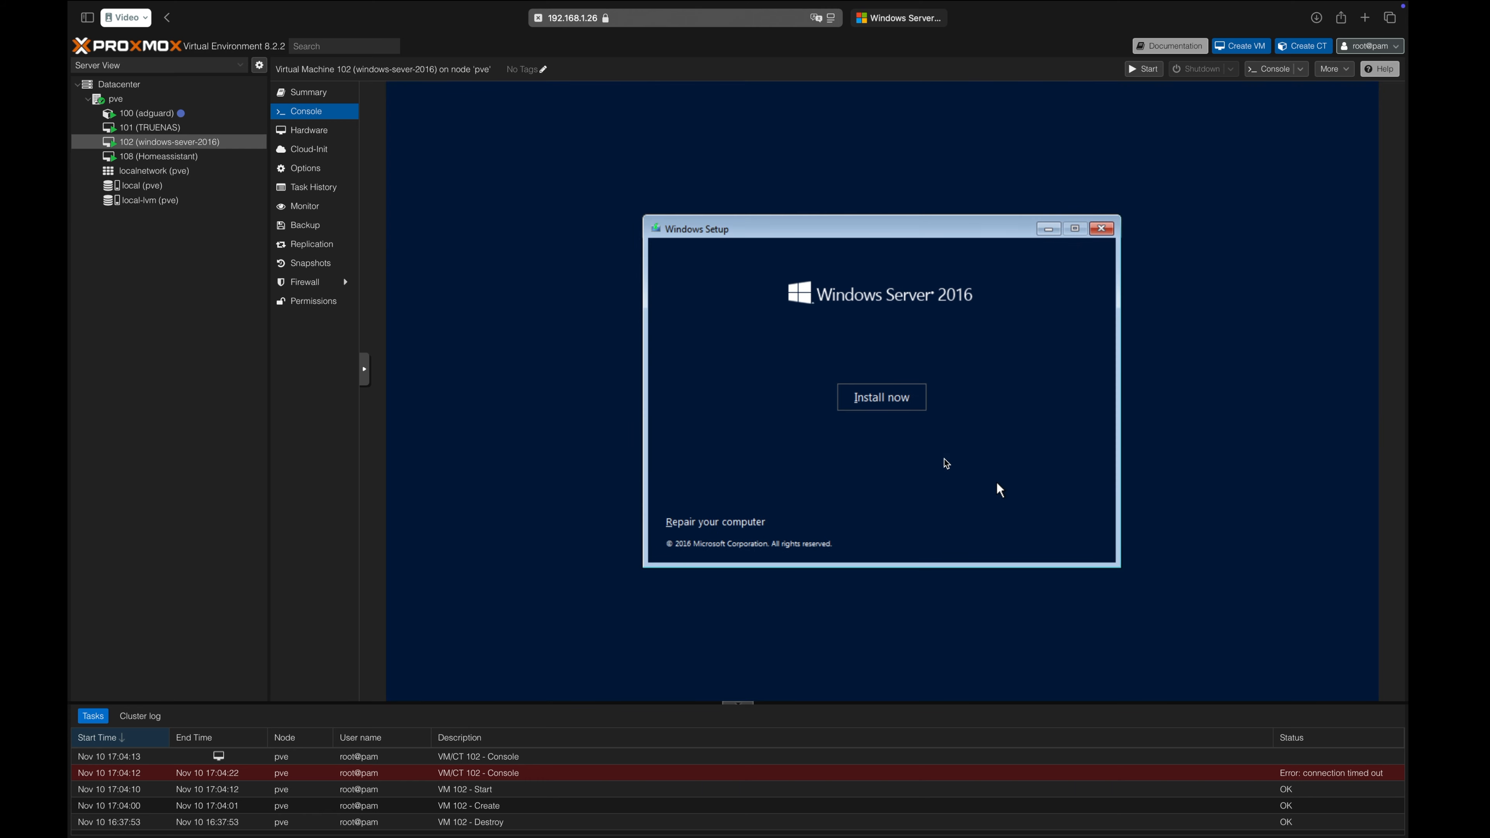
{"action": "left_click", "coordinate": [901, 404]}
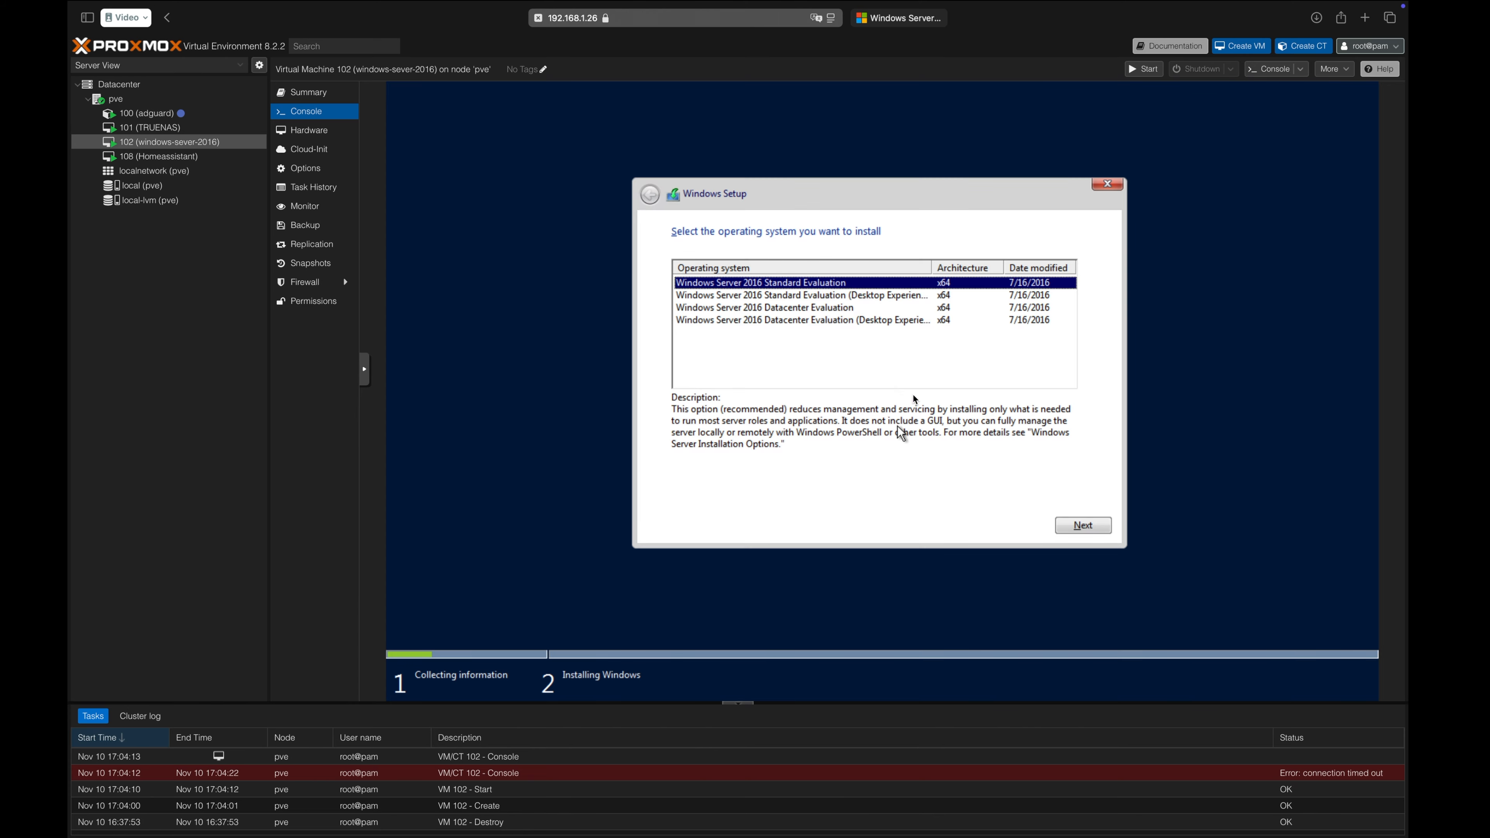
{"action": "left_click", "coordinate": [898, 297]}
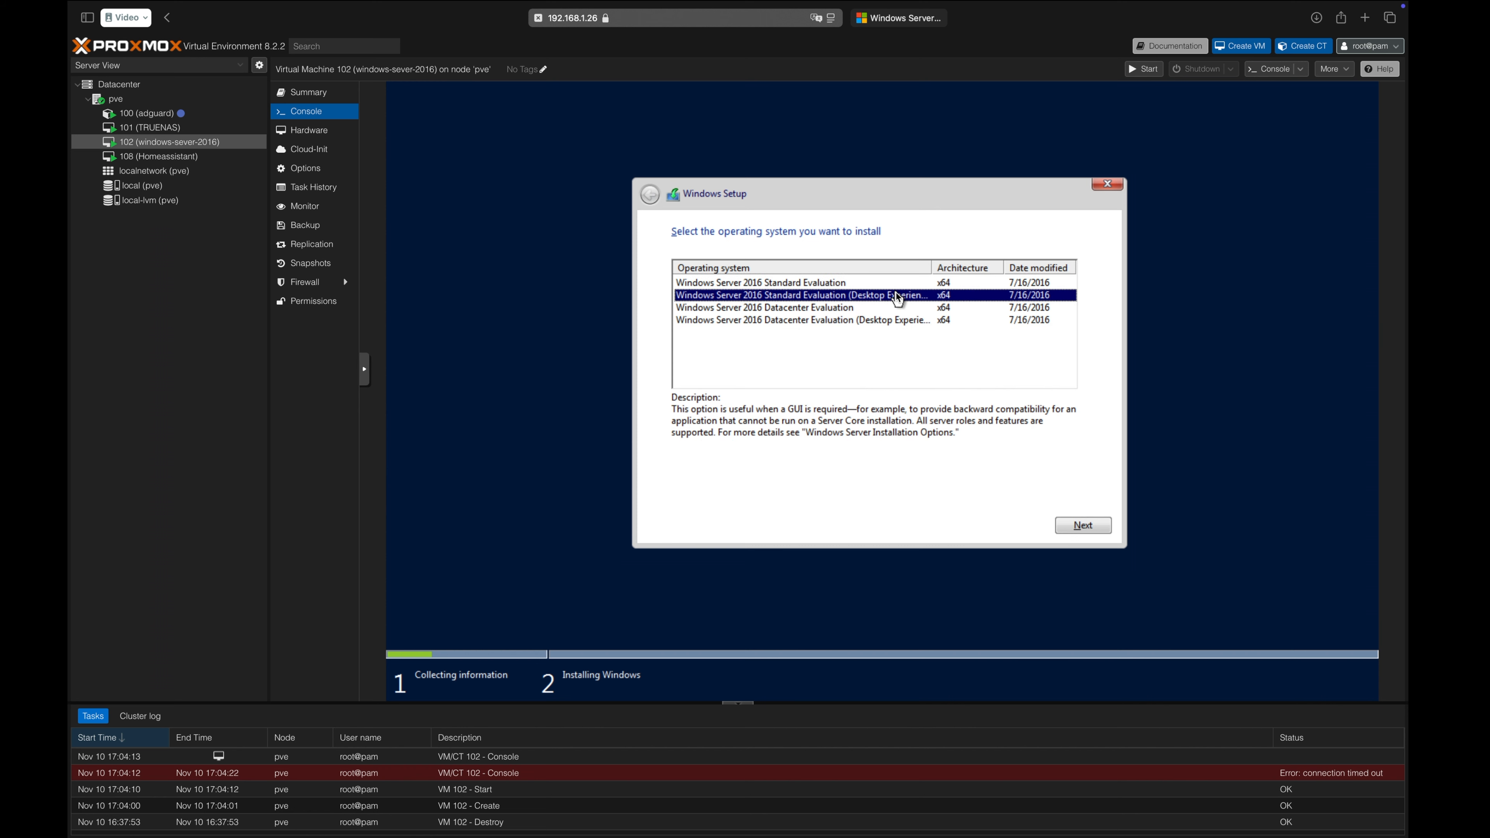
{"action": "left_click", "coordinate": [1076, 534]}
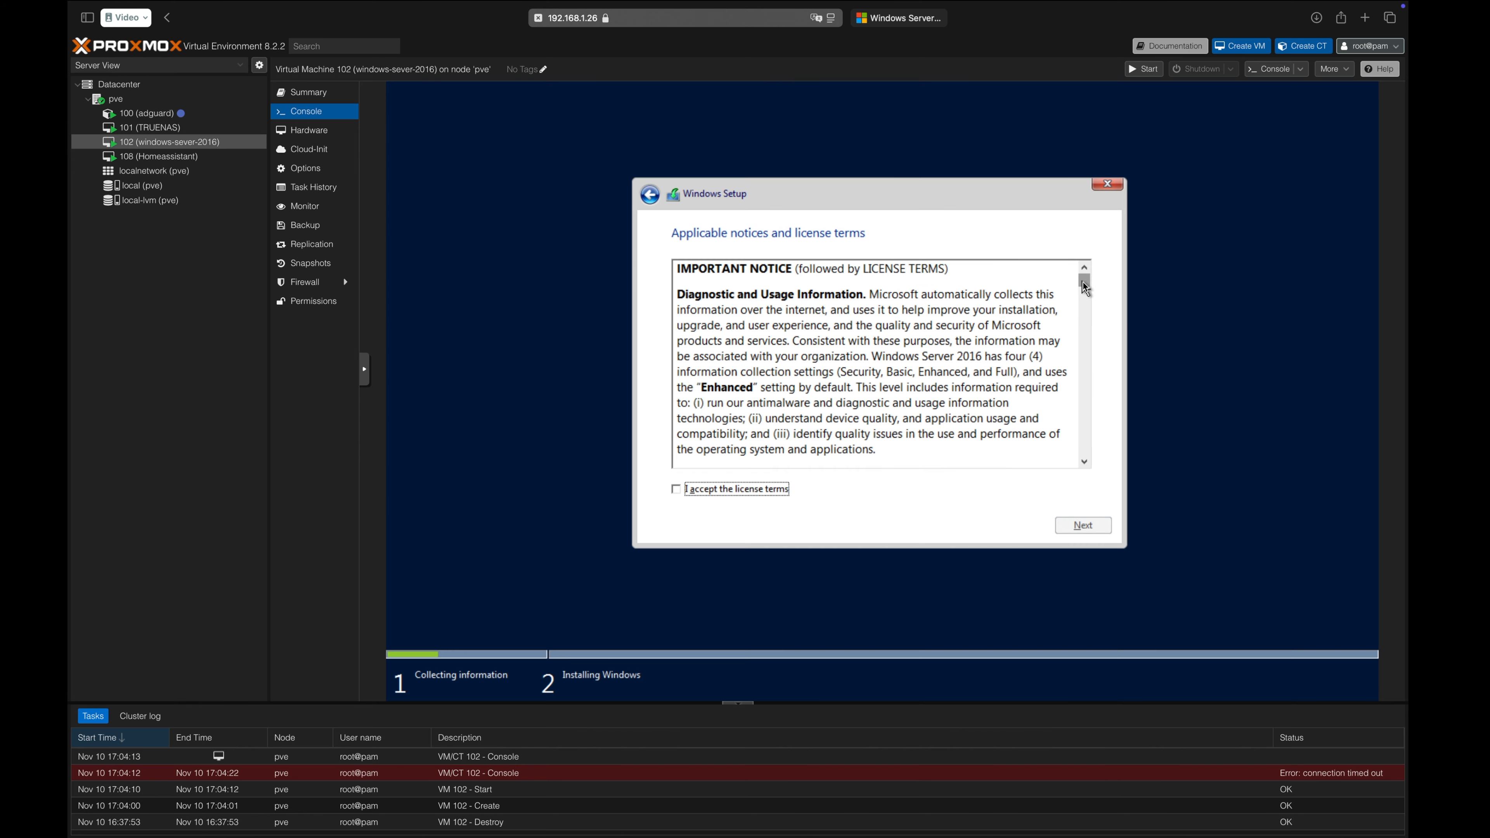
Accept the license terms and install Windows on the Drive 0 unallocated space.
{"action": "left_click_drag", "start_coordinate": [1086, 287], "coordinate": [1085, 452]}
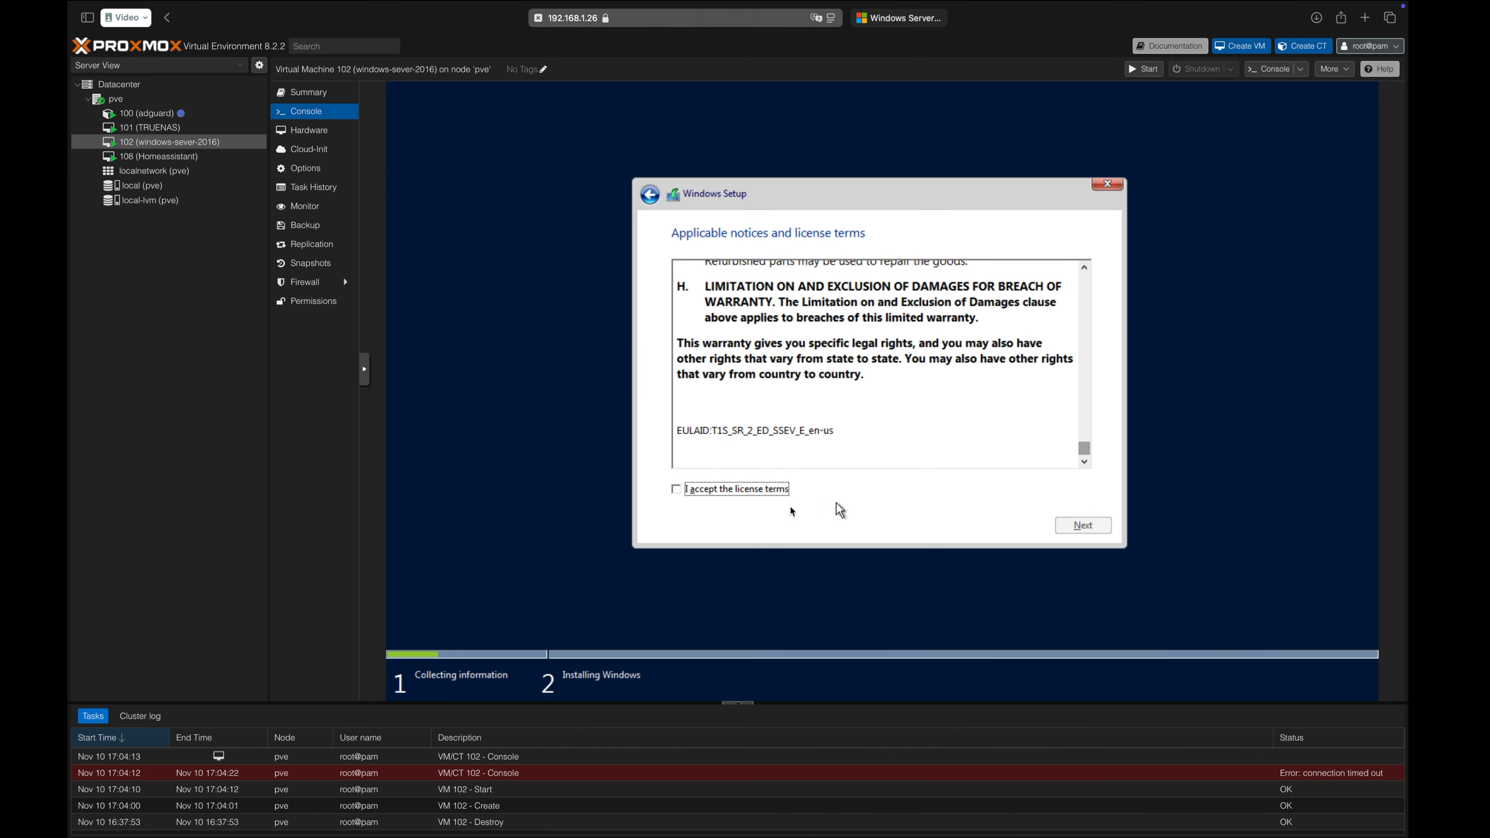
{"action": "left_click", "coordinate": [728, 490]}
{"action": "left_click", "coordinate": [1074, 526]}
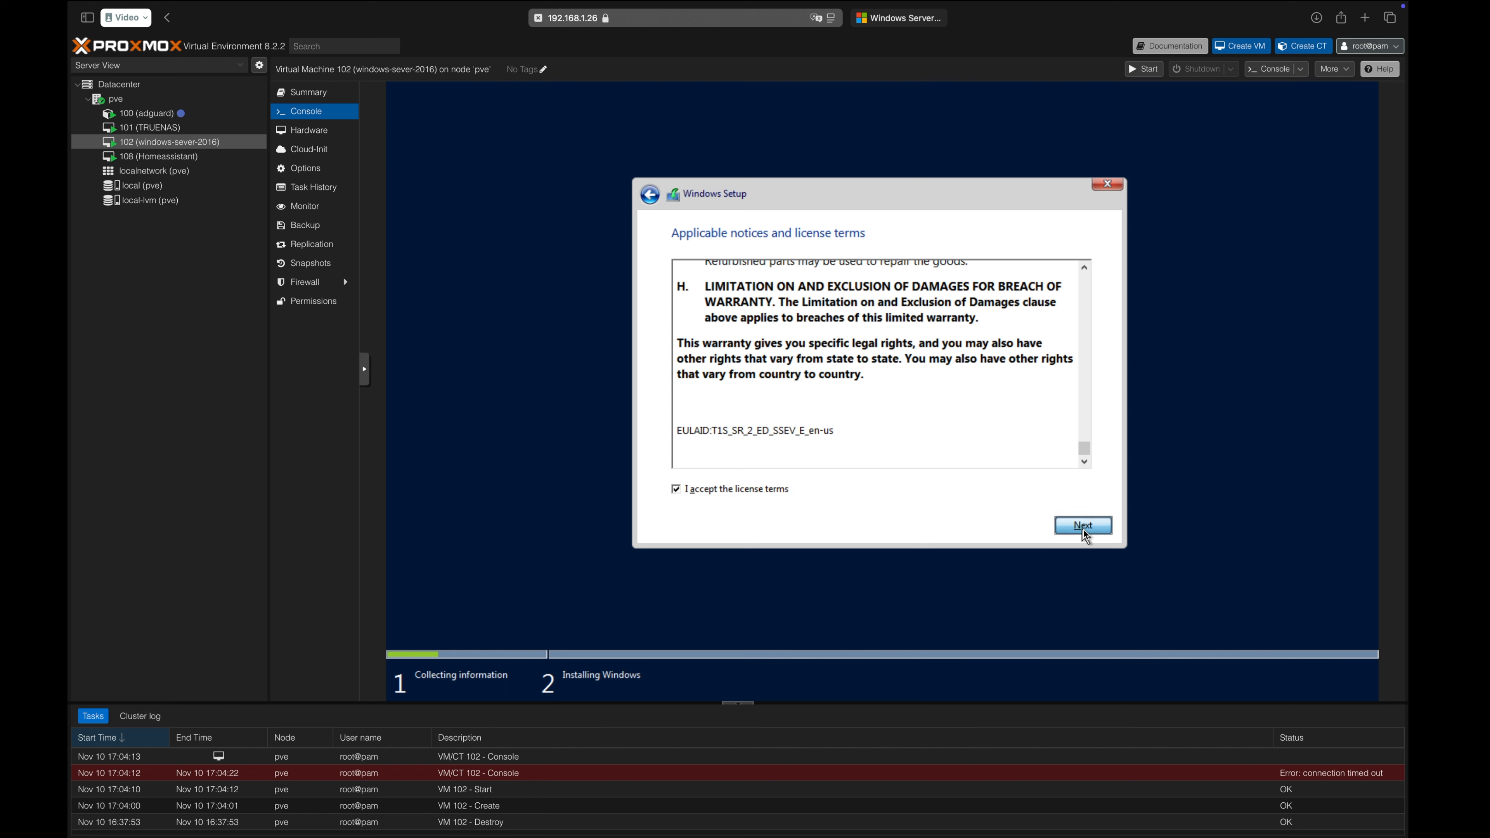
{"action": "left_click", "coordinate": [910, 404]}
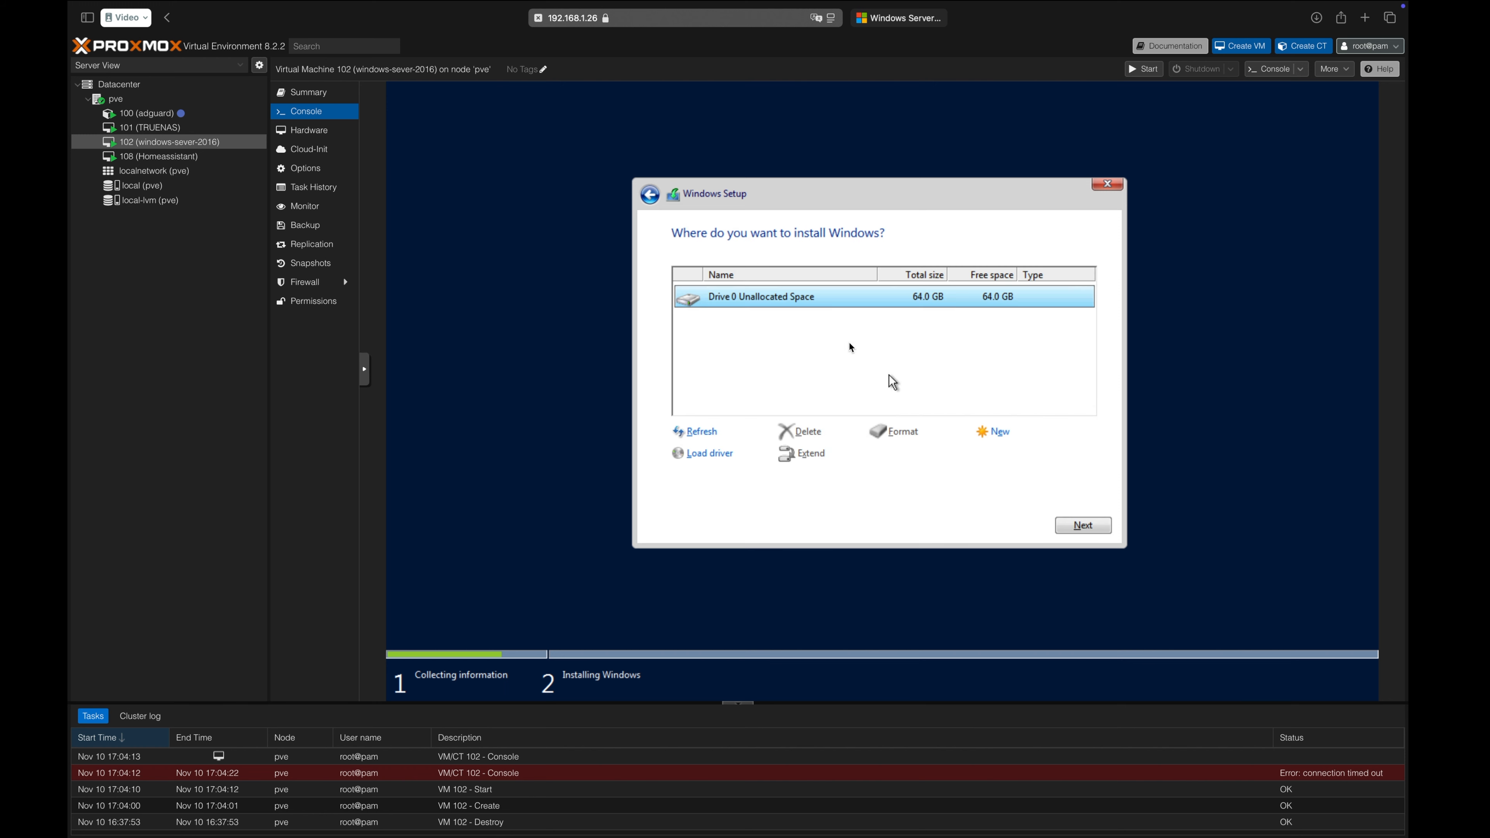
{"action": "left_click", "coordinate": [1090, 528]}
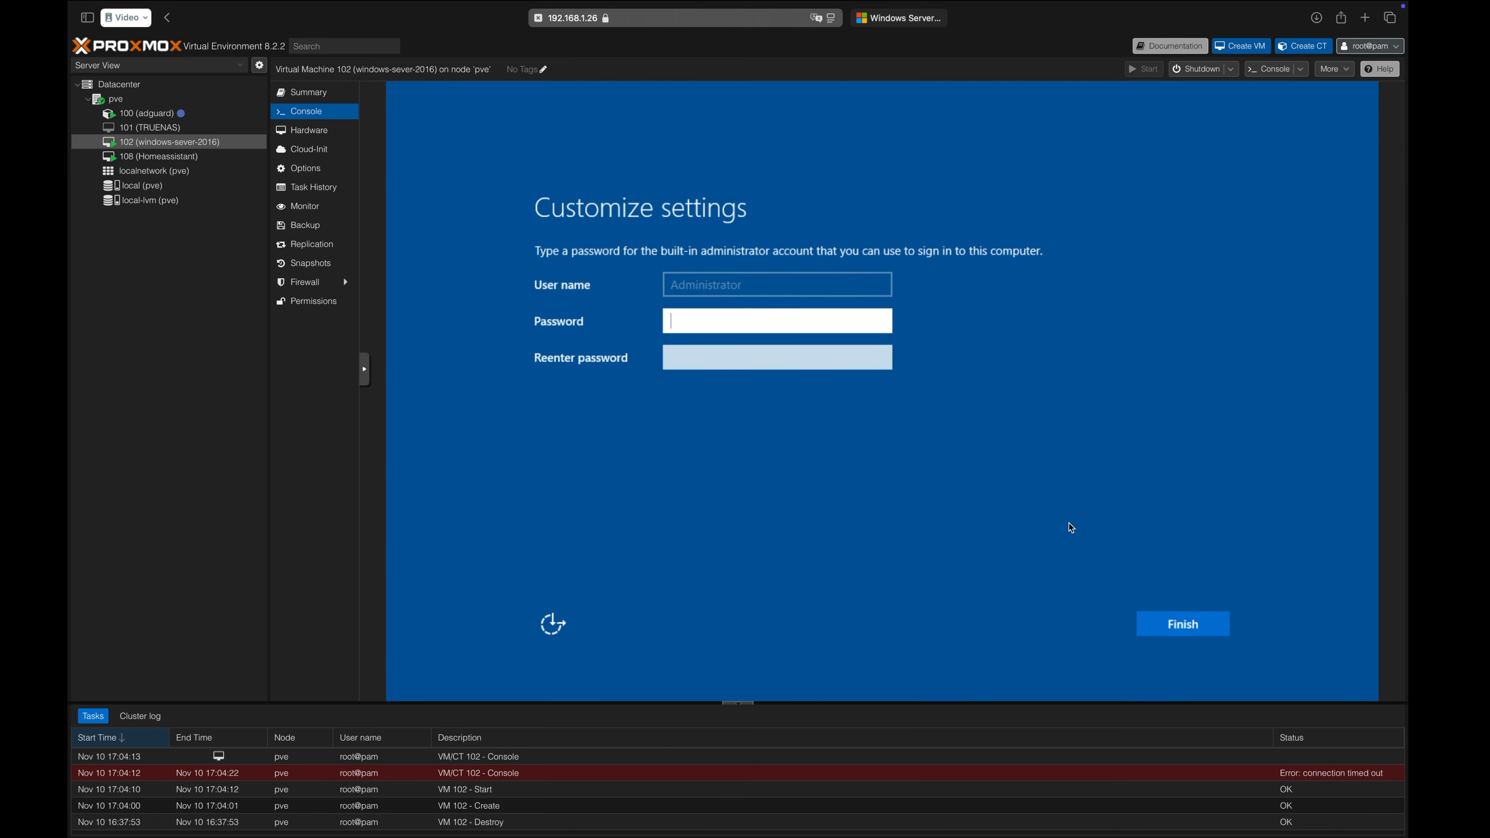
Enter and re-enter a password for the built-in Administrator account and finish the customized settings.
{"action": "type", "text": "•••••••••••••"}
{"action": "left_click", "coordinate": [818, 356]}
{"action": "type", "text": "••••••••"}
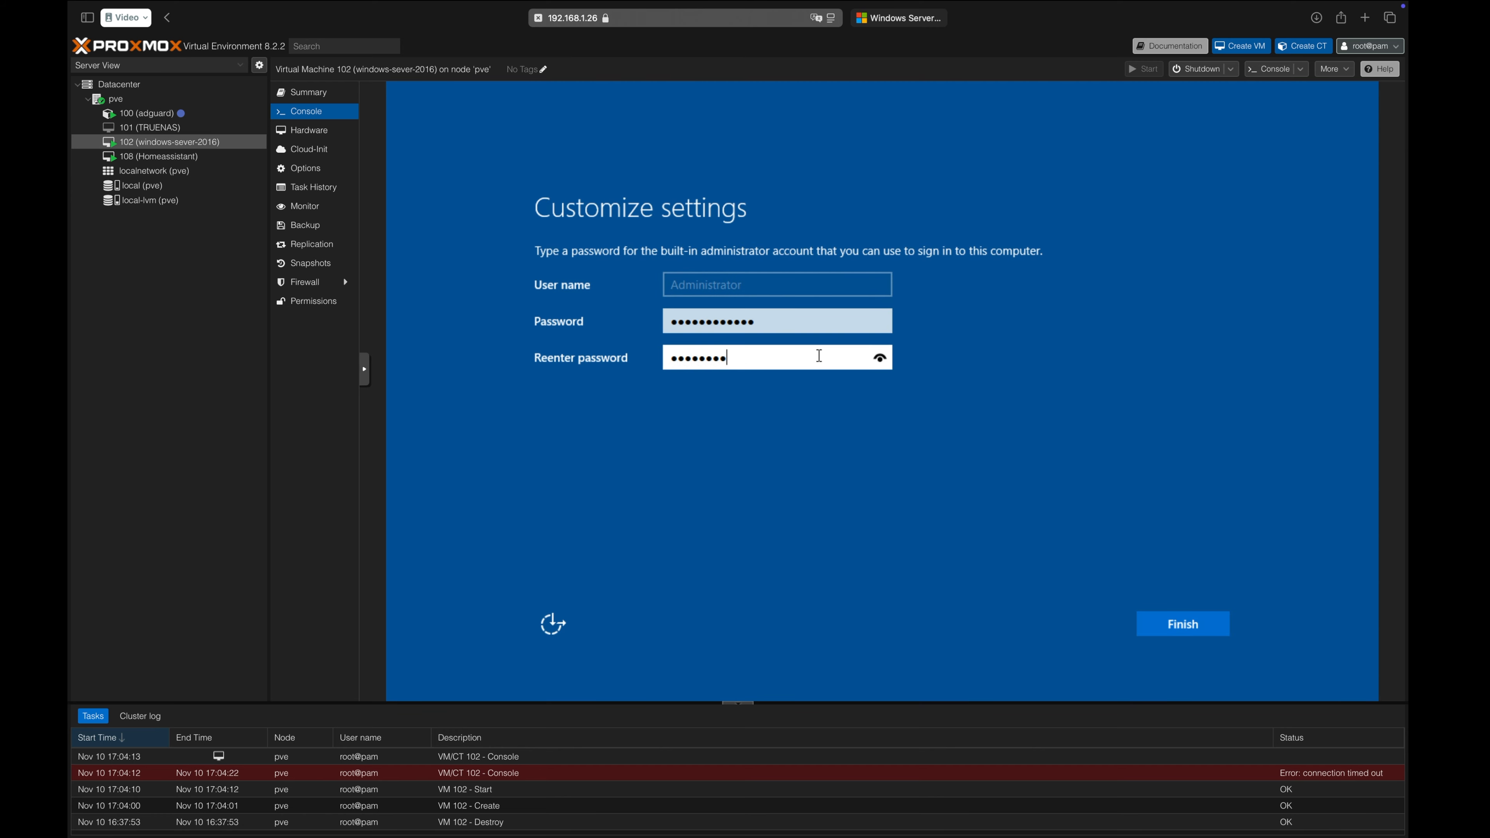
{"action": "type", "text": "•••••"}
{"action": "left_click", "coordinate": [1144, 621]}
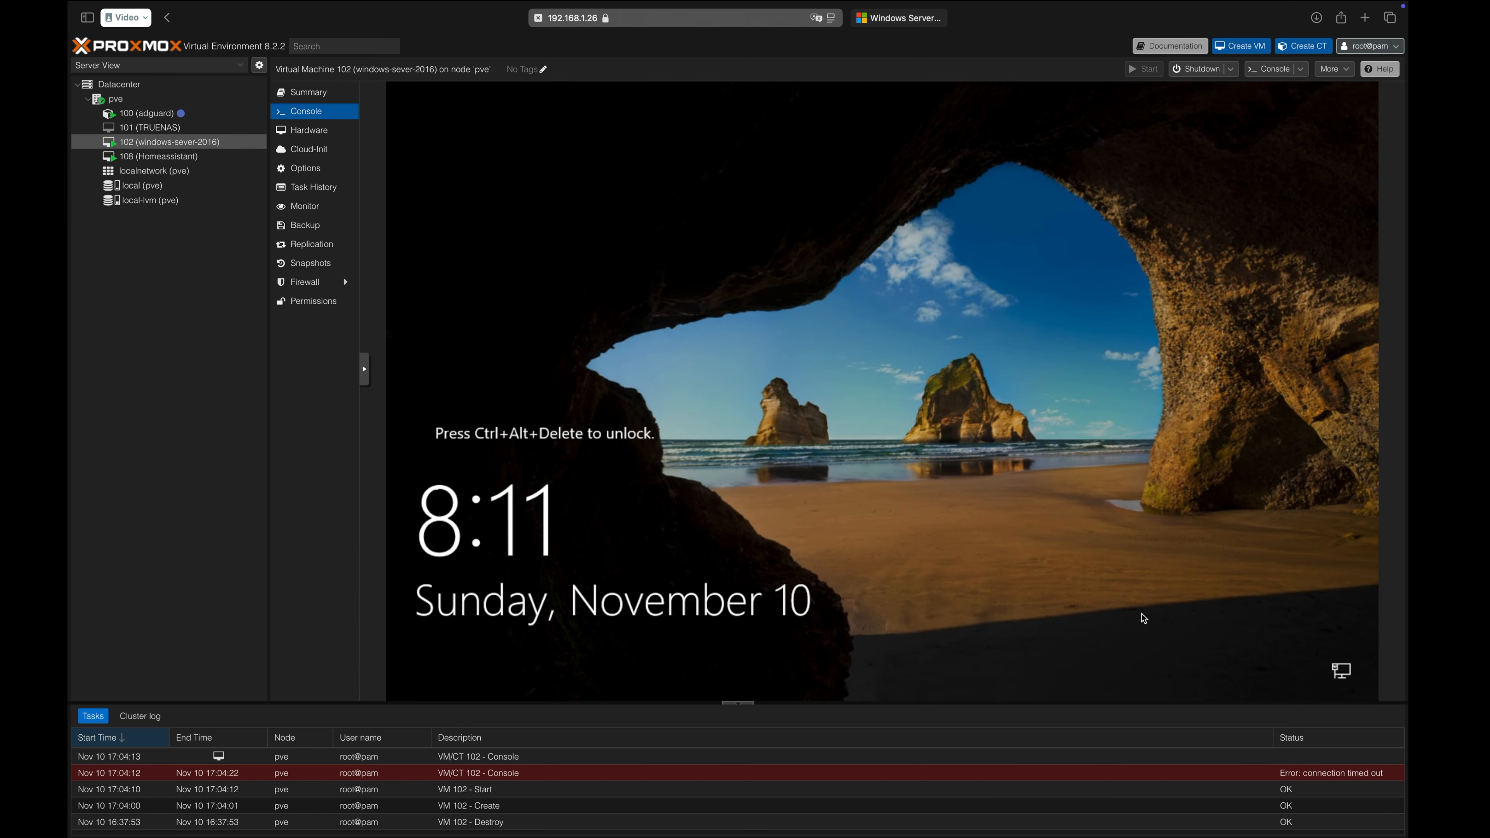
Send the unlock command to the virtual machine through the console's extra keys and sign in as Administrator with the account password.
{"action": "left_click", "coordinate": [365, 370]}
{"action": "left_click", "coordinate": [378, 377]}
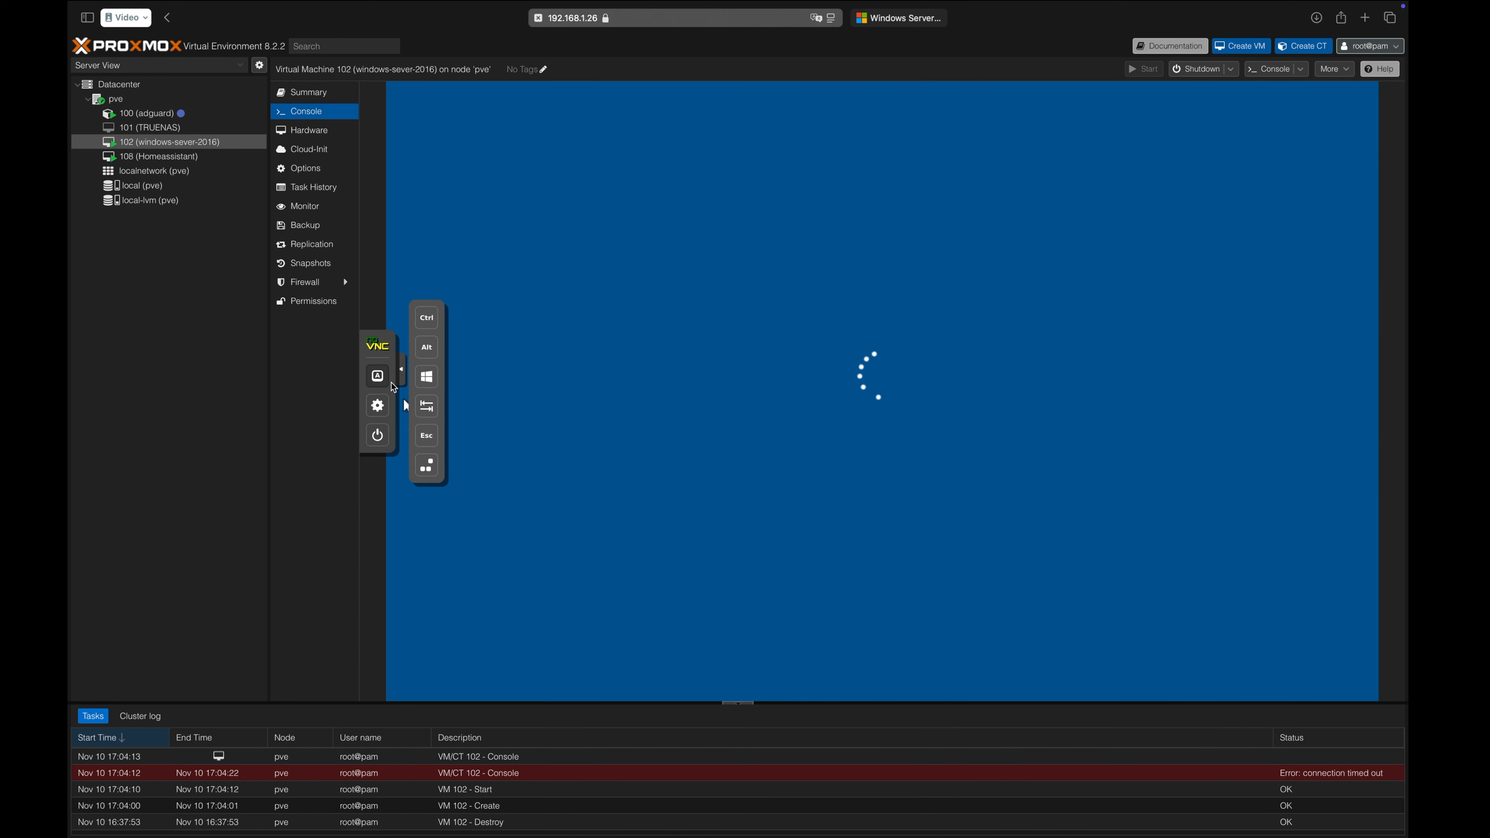
{"action": "left_click", "coordinate": [401, 382]}
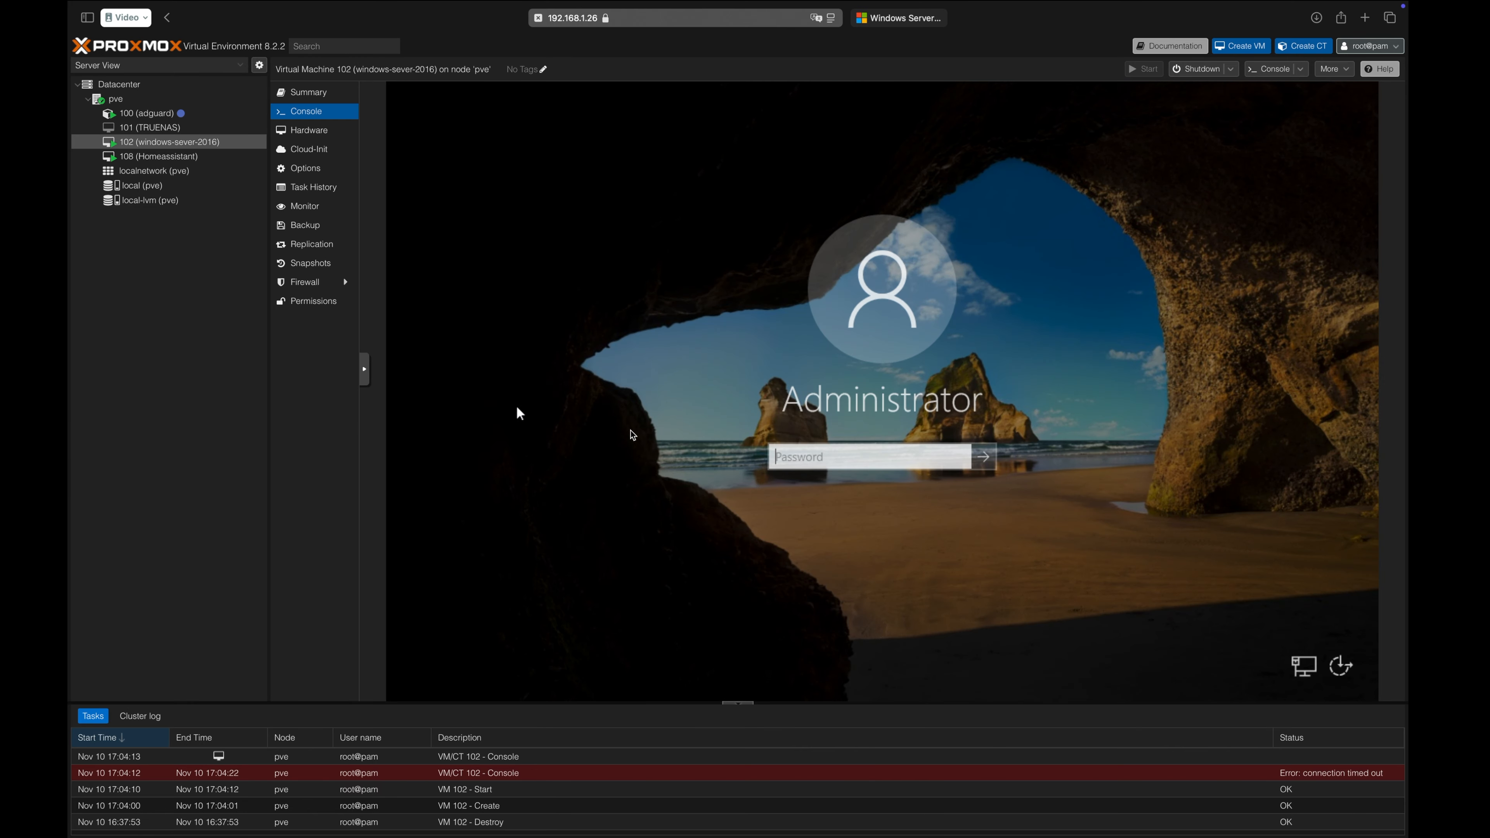
{"action": "type", "text": "••••••••••••"}
{"action": "key", "text": "Return"}
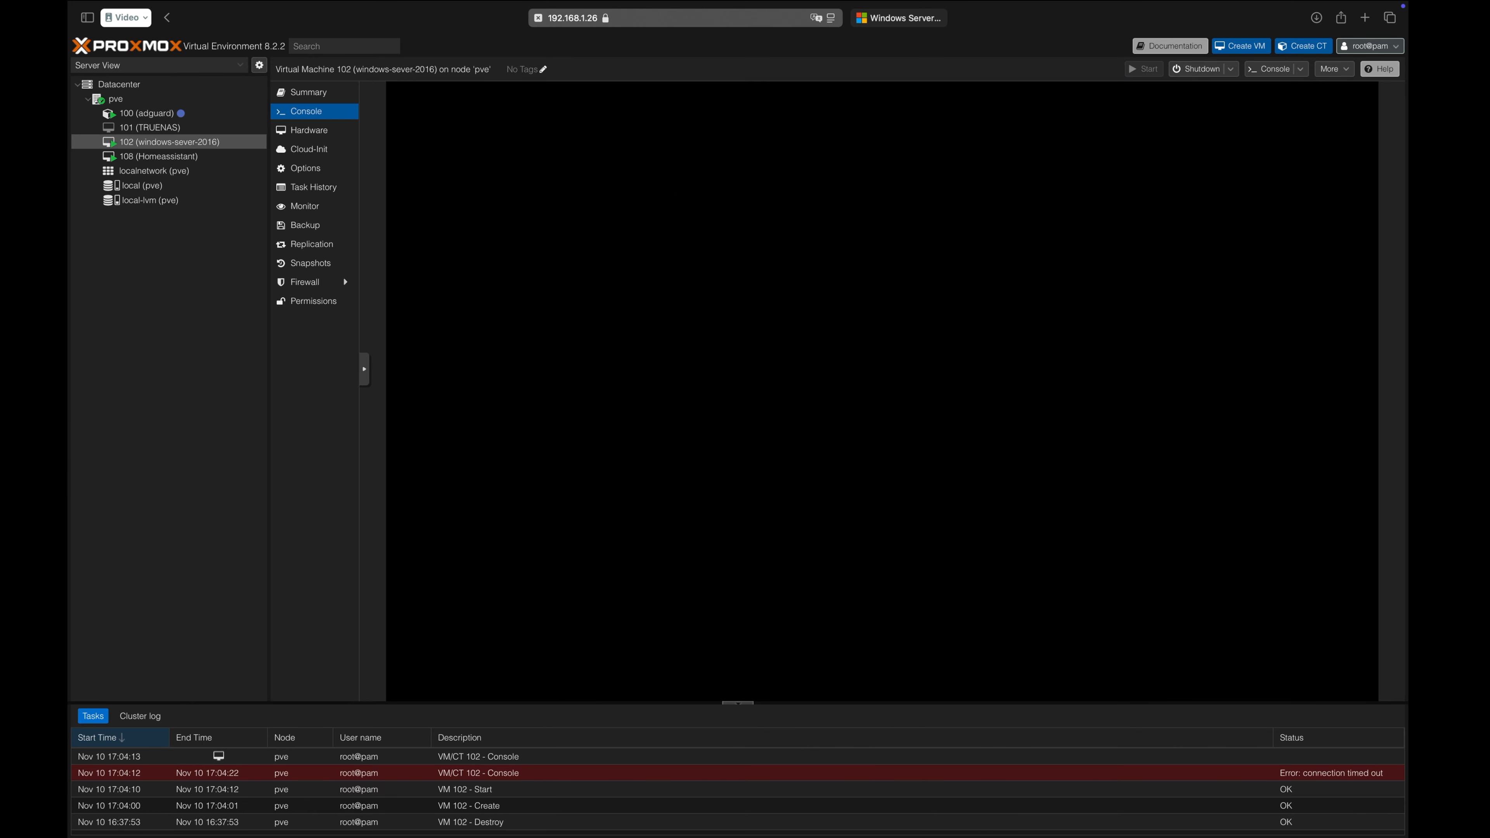